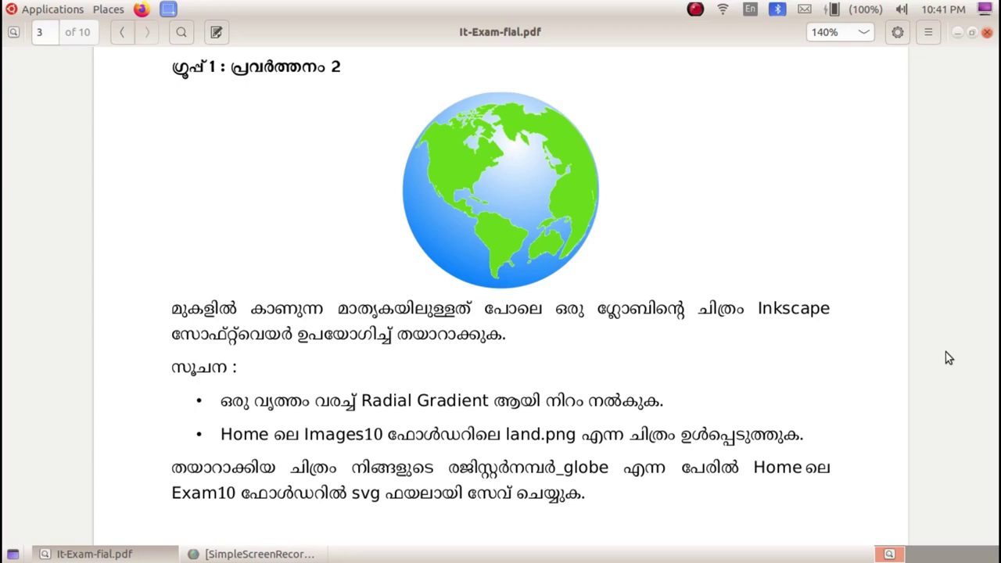
# - Minimize the exam PDF after reading its page-3 globe task
pyautogui.click(960, 32)
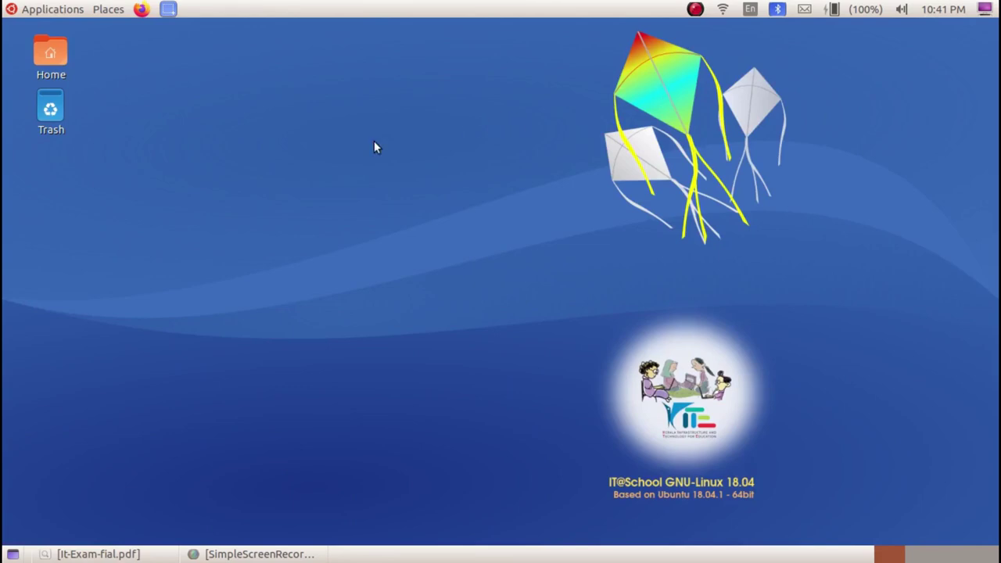
# - Launch Inkscape with a blank document, glancing back at the exam PDF in between
pyautogui.click(53, 9)
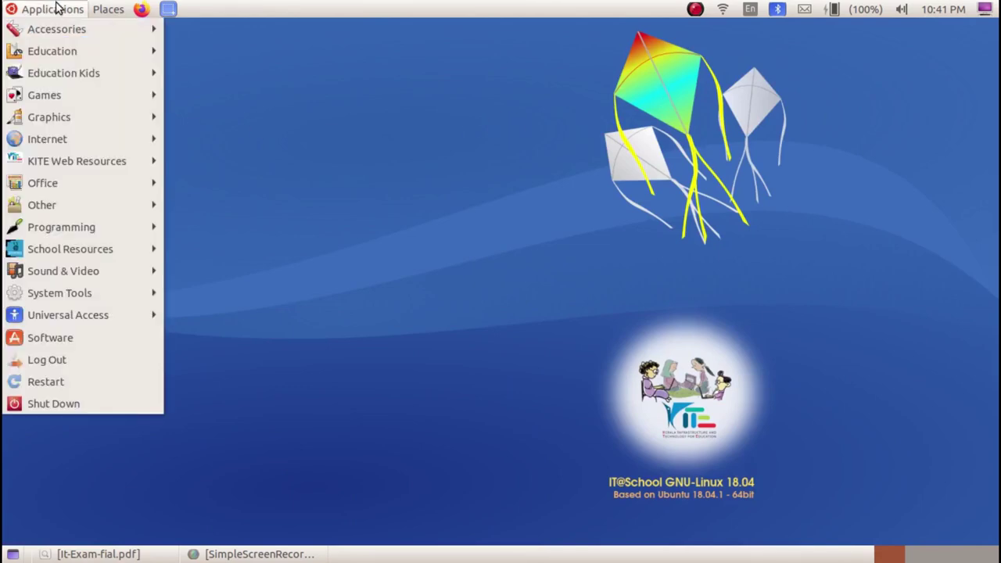
pyautogui.moveTo(48, 116)
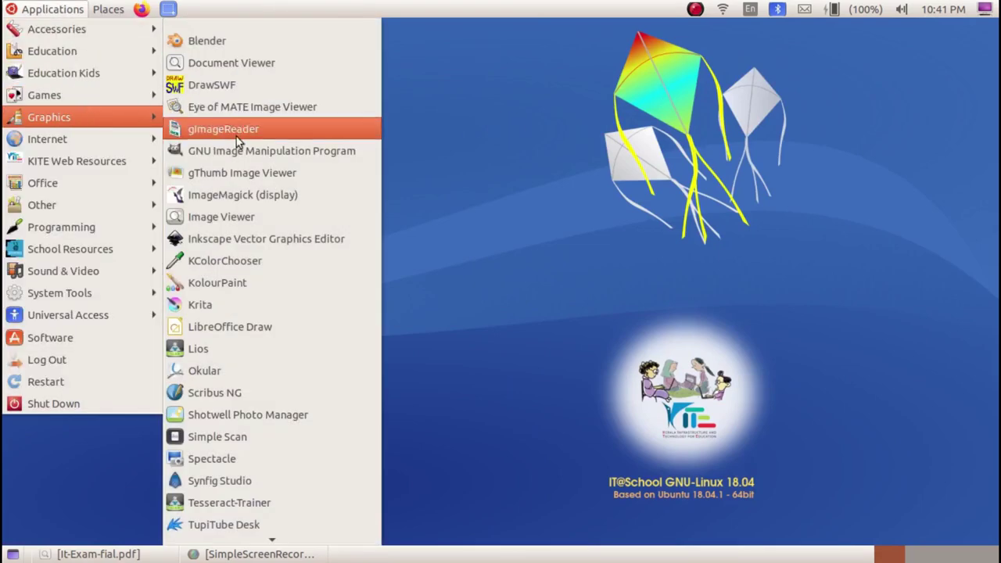
pyautogui.click(319, 239)
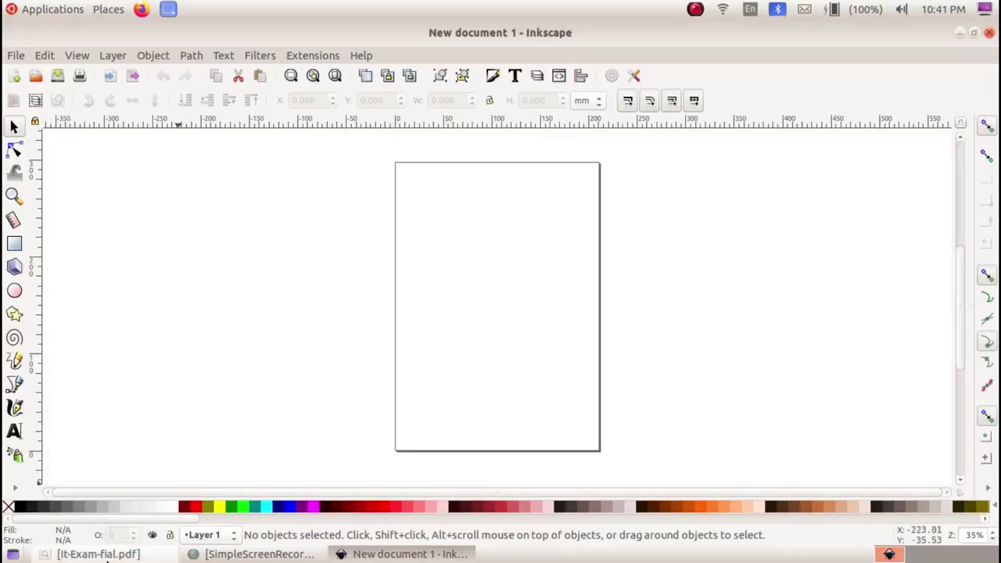
pyautogui.click(93, 554)
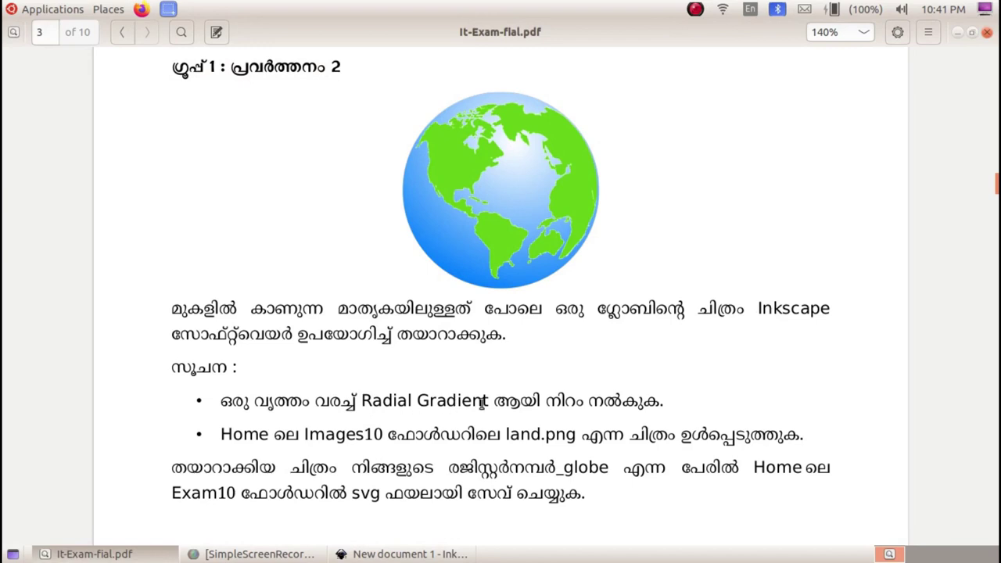
pyautogui.click(94, 553)
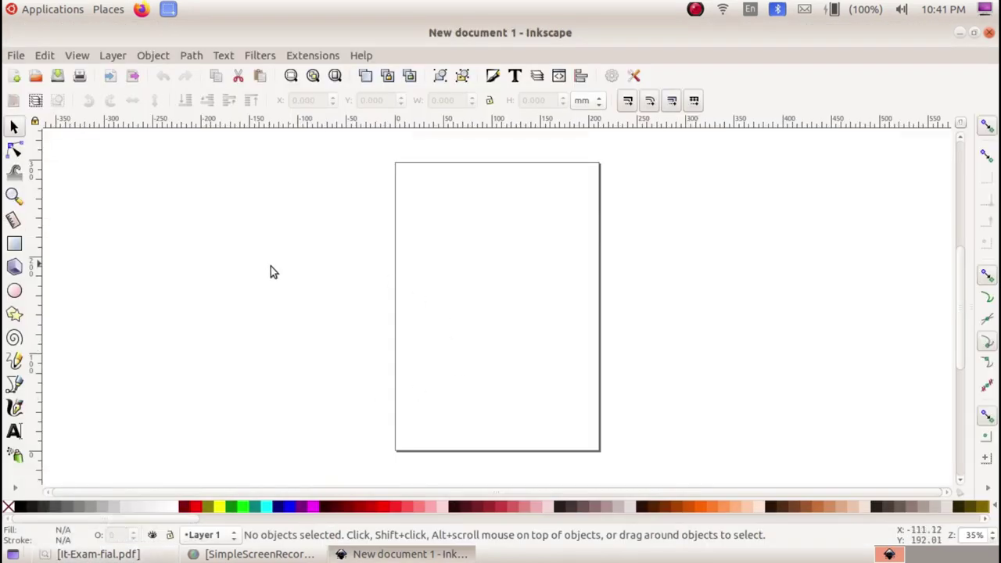
# - Draw an ellipse and resize it to about 282 × 262 mm over the page
pyautogui.click(17, 291)
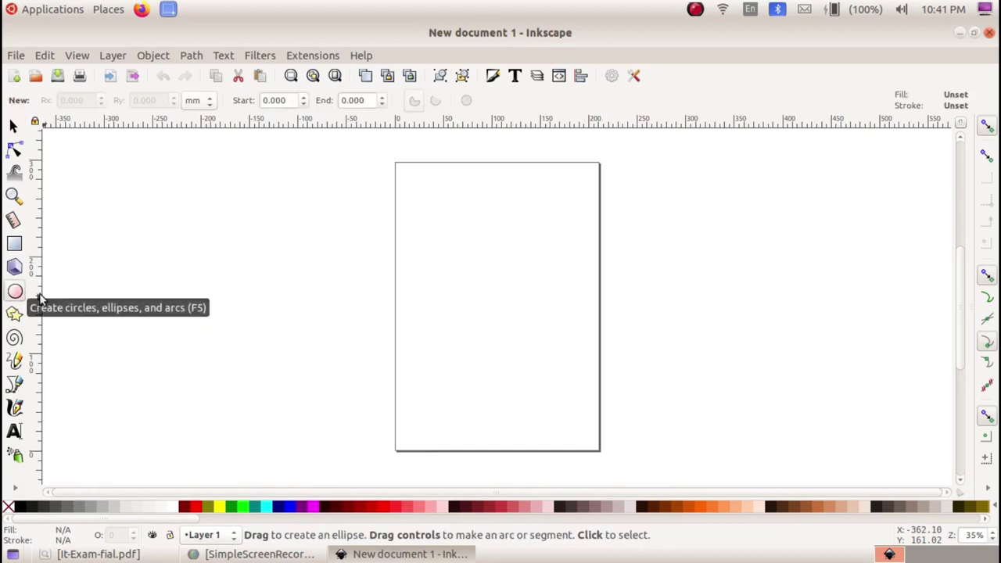
pyautogui.moveTo(199, 195)
pyautogui.mouseDown()
pyautogui.moveTo(270, 267)
pyautogui.moveTo(289, 242)
pyautogui.moveTo(291, 277)
pyautogui.moveTo(284, 249)
pyautogui.moveTo(286, 263)
pyautogui.moveTo(259, 262)
pyautogui.moveTo(269, 262)
pyautogui.mouseUp()
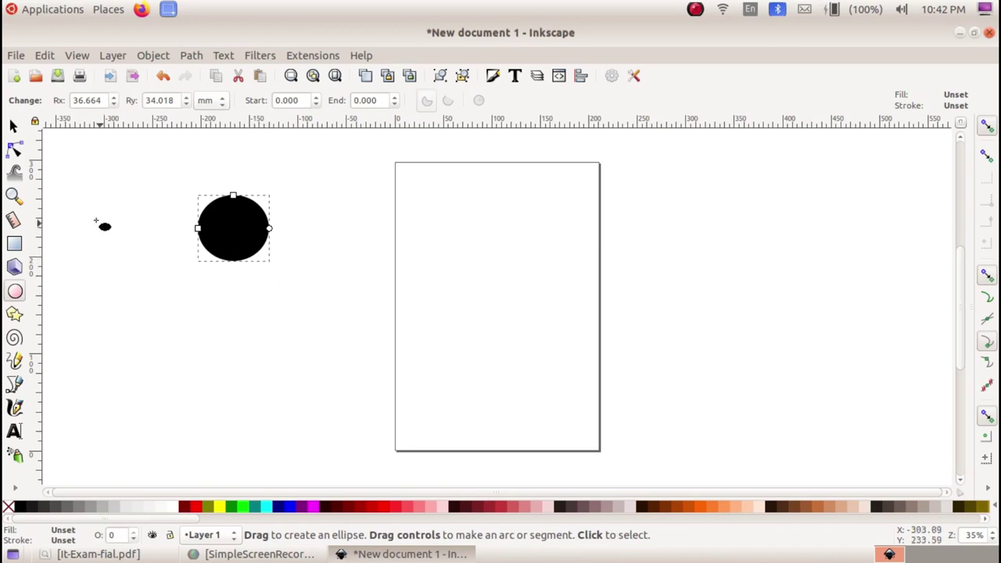
pyautogui.click(13, 126)
pyautogui.click(286, 272)
pyautogui.click(258, 254)
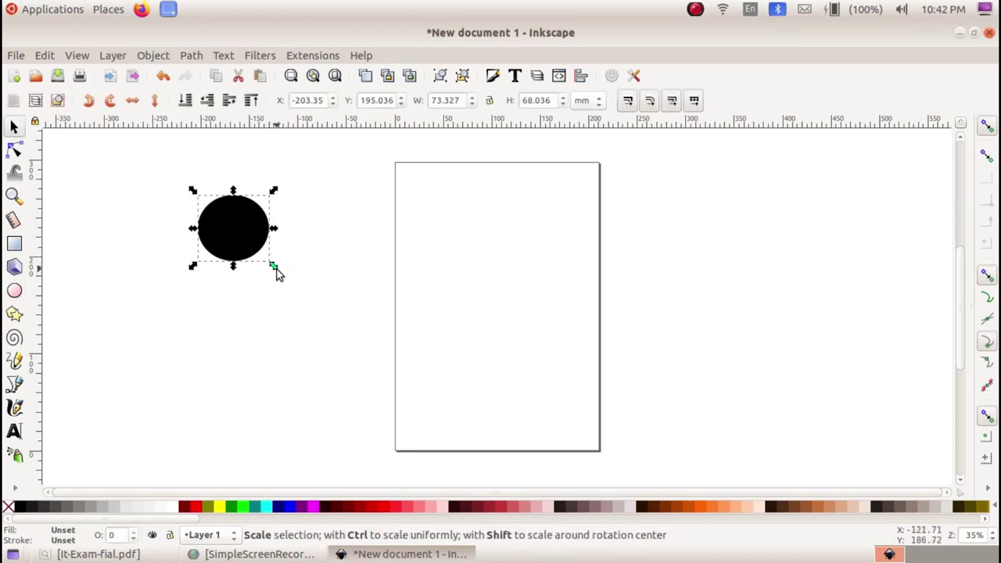
pyautogui.moveTo(273, 267)
pyautogui.mouseDown()
pyautogui.moveTo(391, 379)
pyautogui.moveTo(482, 446)
pyautogui.mouseUp()
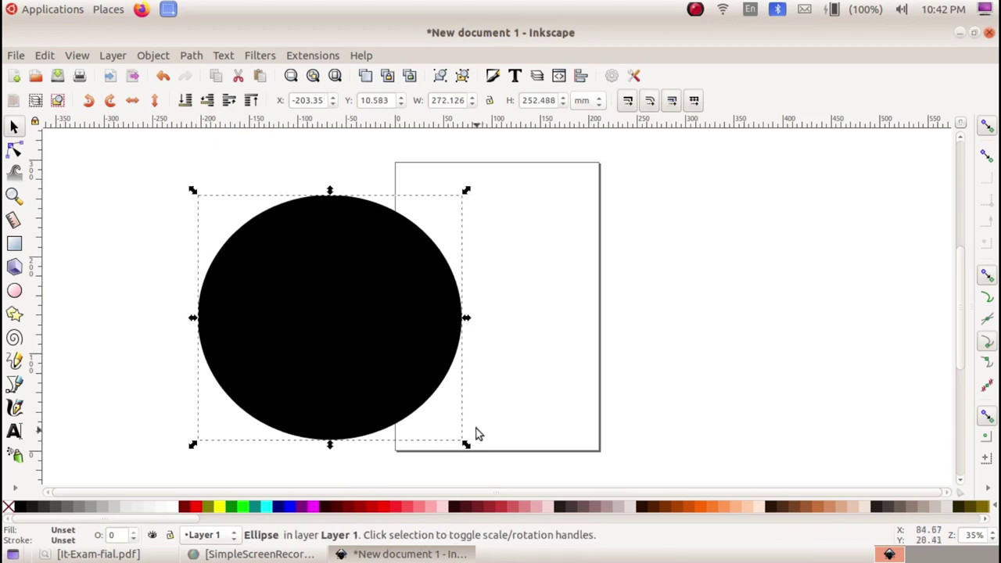
pyautogui.moveTo(362, 336); pyautogui.dragTo(434, 315)
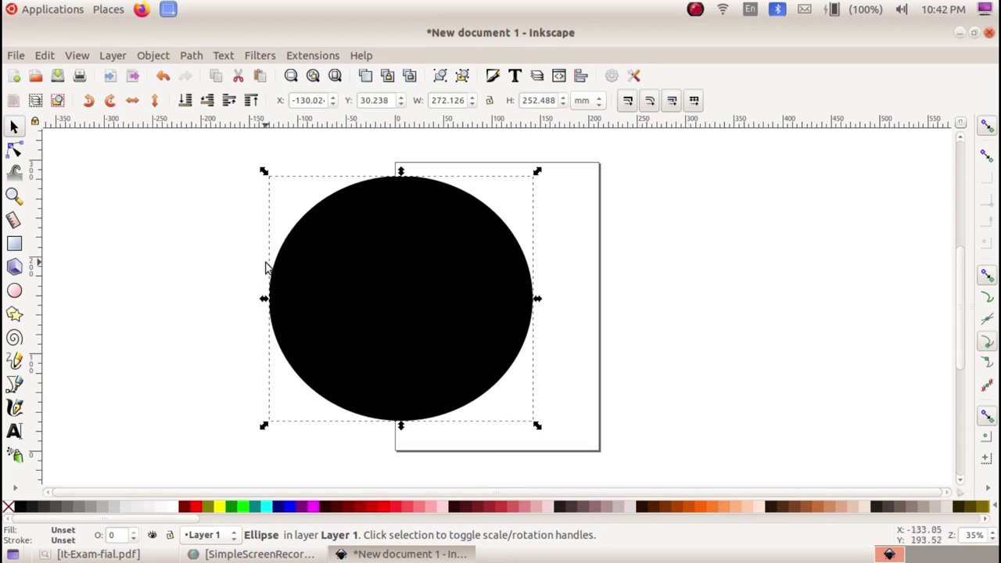
pyautogui.moveTo(263, 171); pyautogui.dragTo(253, 163)
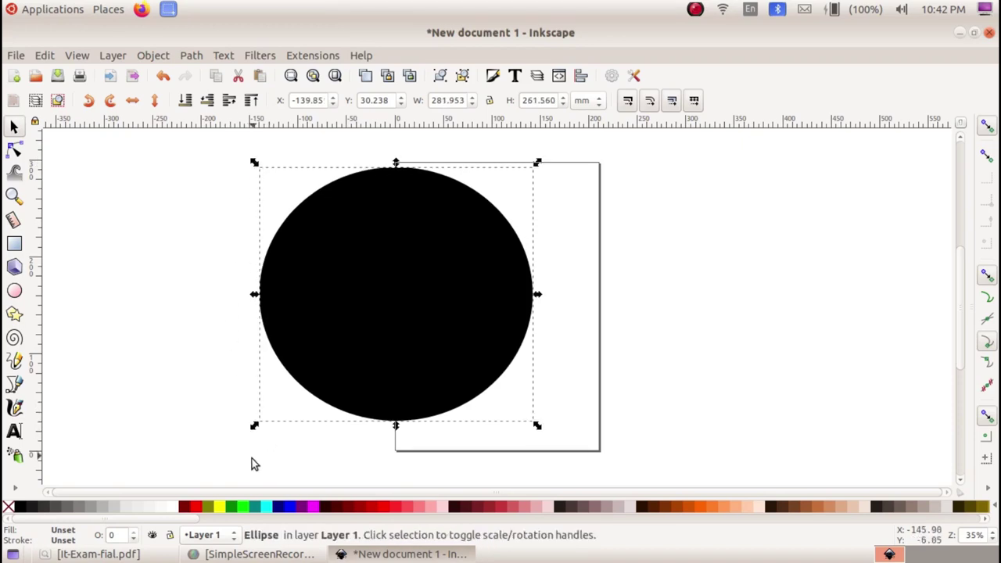
# - Fill the circle solid blue from the palette, then recheck the exam sheet
pyautogui.click(293, 512)
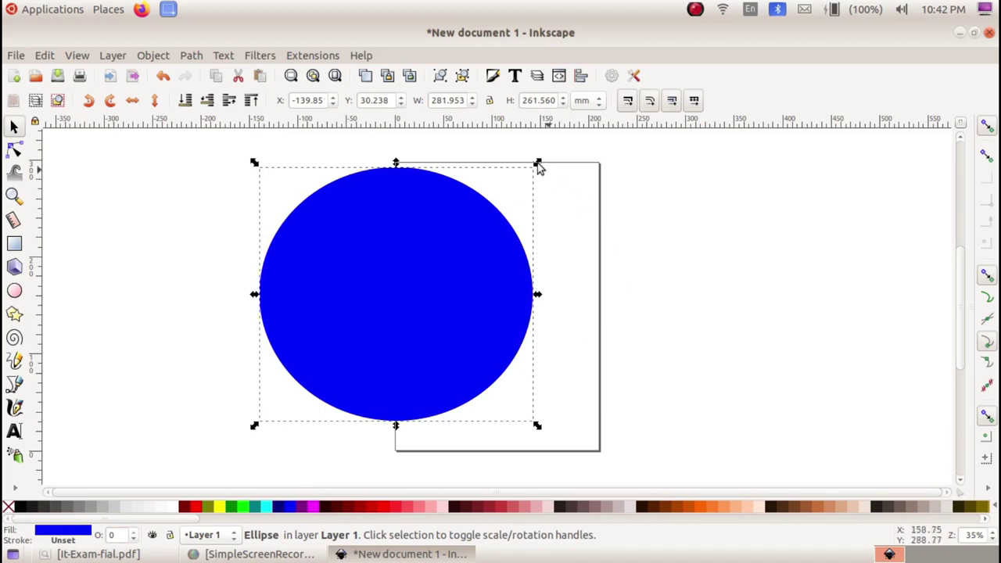
pyautogui.click(123, 560)
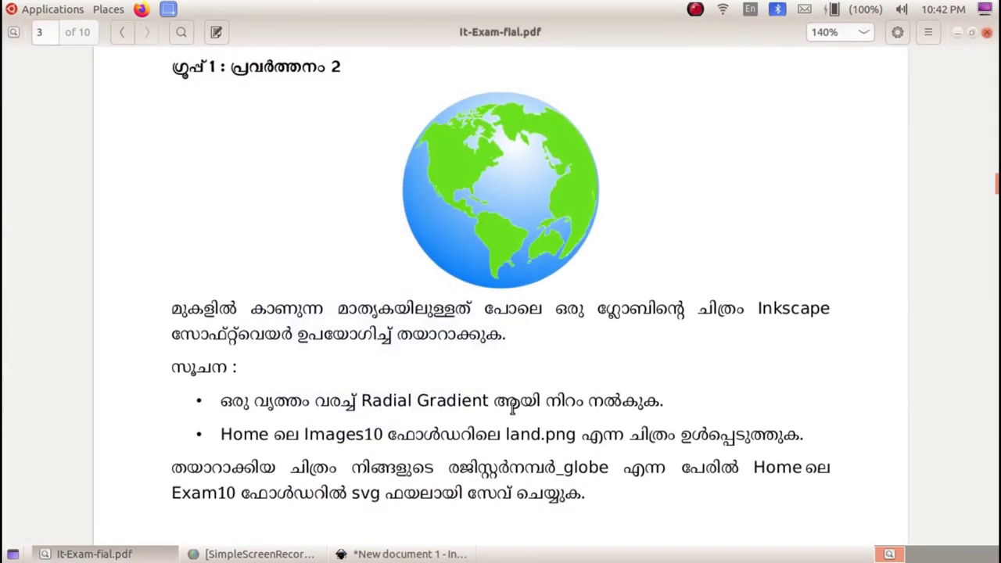
pyautogui.click(145, 554)
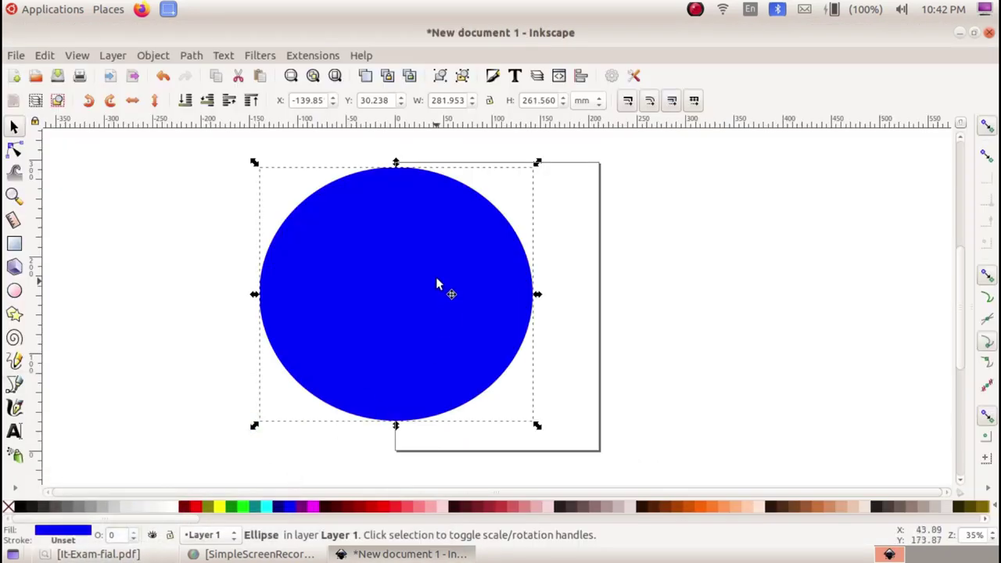
# - Switch the circle's fill to a radial gradient in Fill and Stroke
pyautogui.click(163, 59)
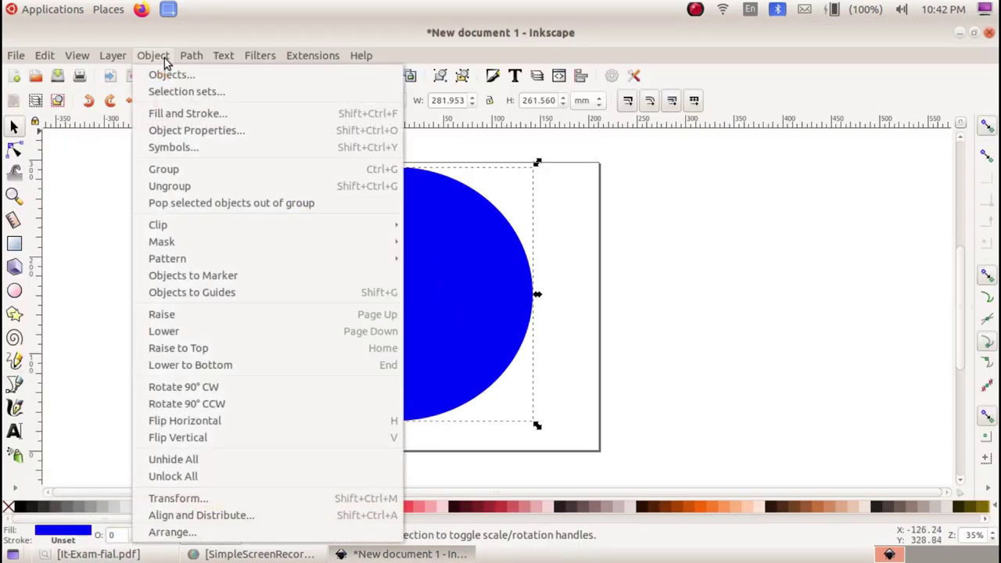
pyautogui.click(205, 115)
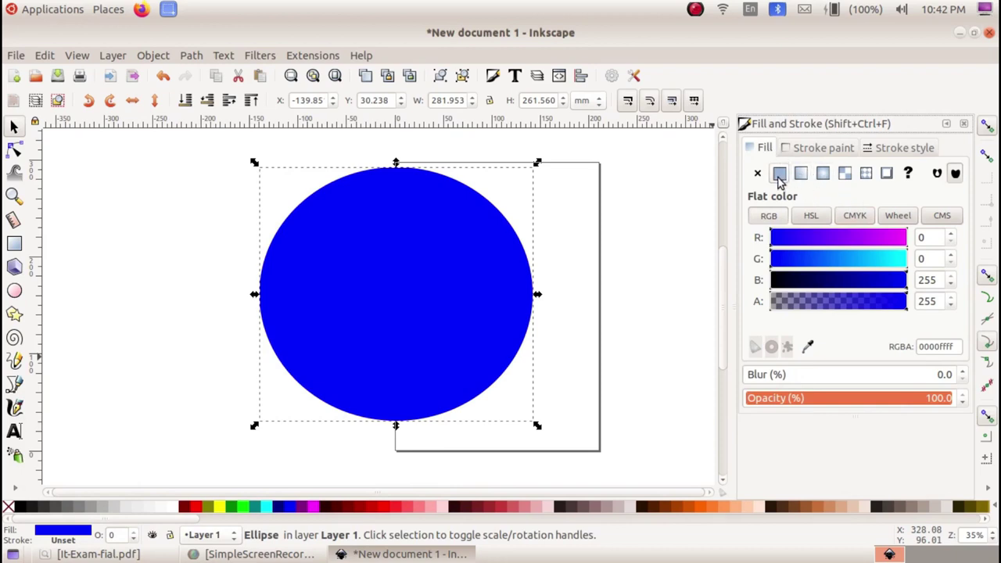
pyautogui.click(823, 174)
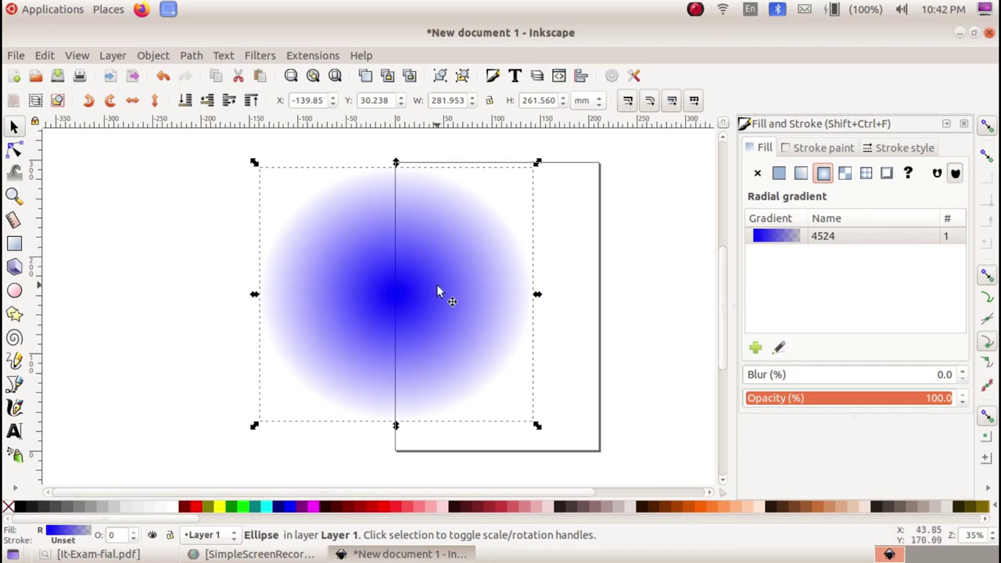
# - Drag the gradient's centre handle up and right, and select that centre stop
pyautogui.click(16, 152)
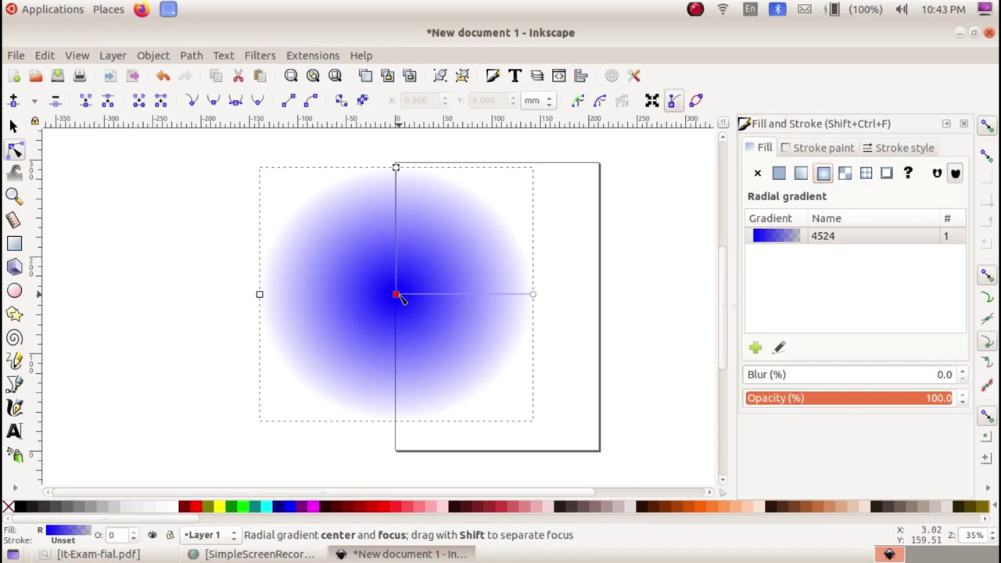
pyautogui.moveTo(397, 295); pyautogui.dragTo(414, 278)
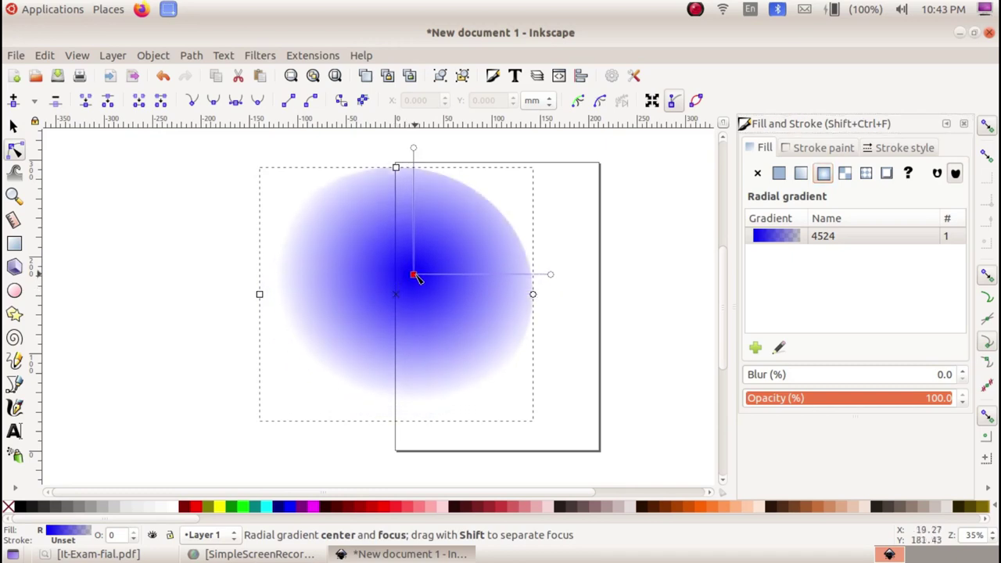
pyautogui.moveTo(417, 280); pyautogui.dragTo(413, 267)
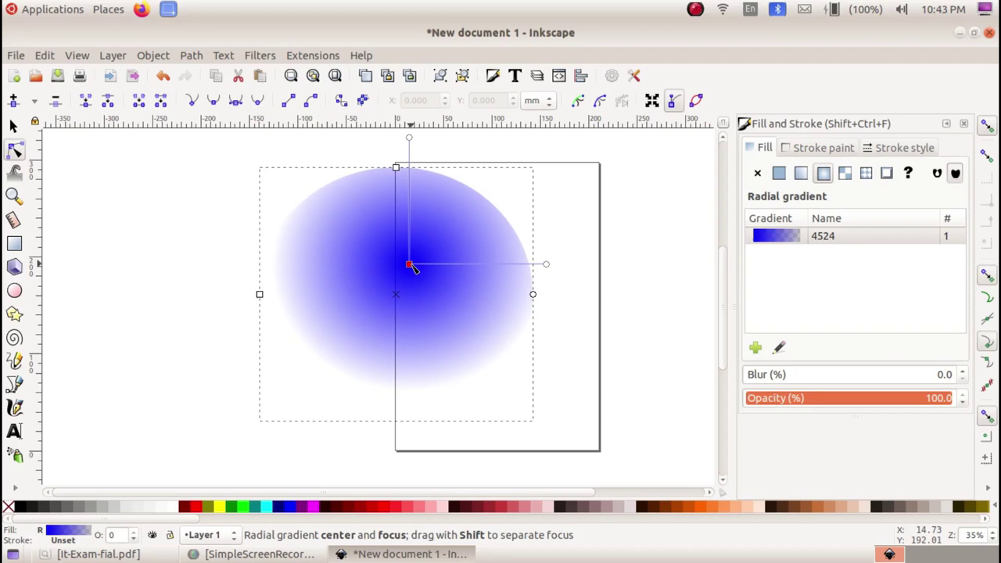
pyautogui.click(413, 267)
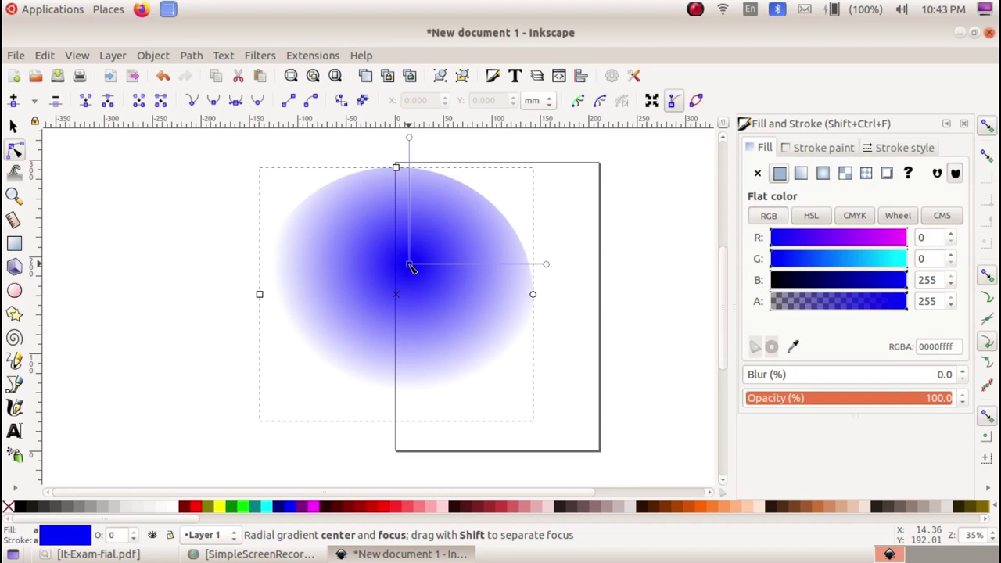
# - Set a white centre stop and opaque 008bffff outer stop, then adjust centre and radius
pyautogui.click(177, 507)
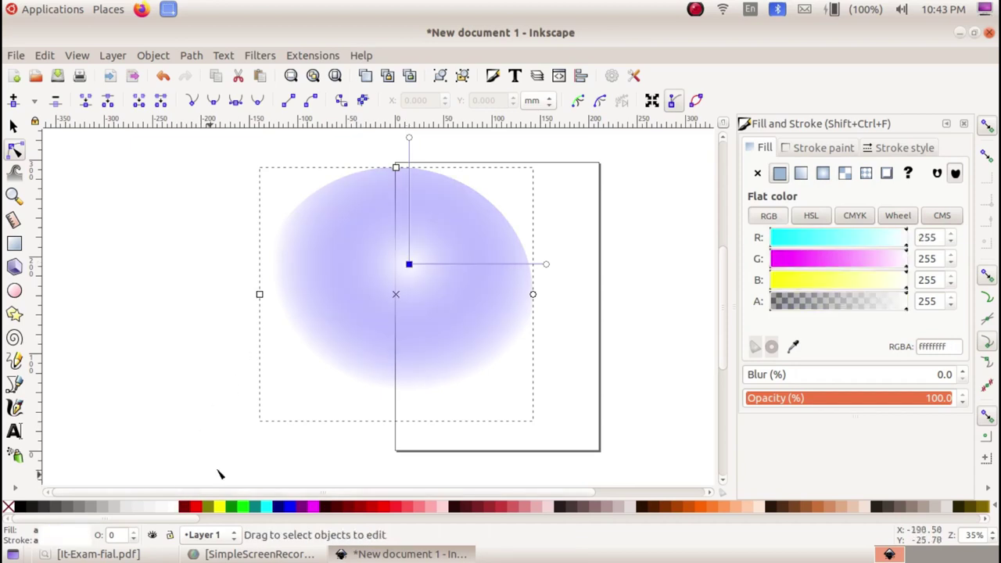
pyautogui.click(409, 139)
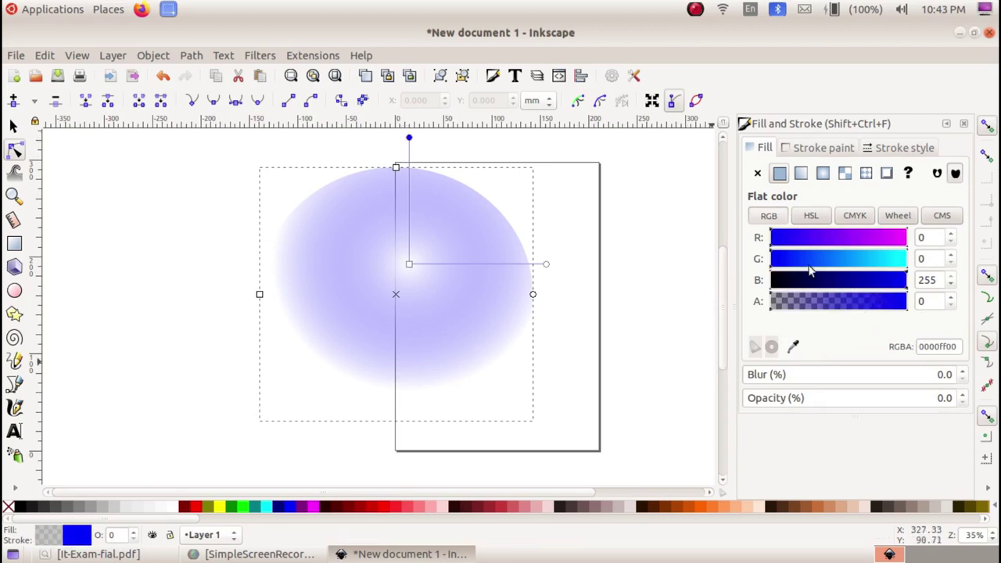
pyautogui.click(782, 243)
pyautogui.moveTo(783, 243)
pyautogui.mouseDown()
pyautogui.moveTo(904, 249)
pyautogui.moveTo(873, 269)
pyautogui.mouseUp()
pyautogui.click(783, 264)
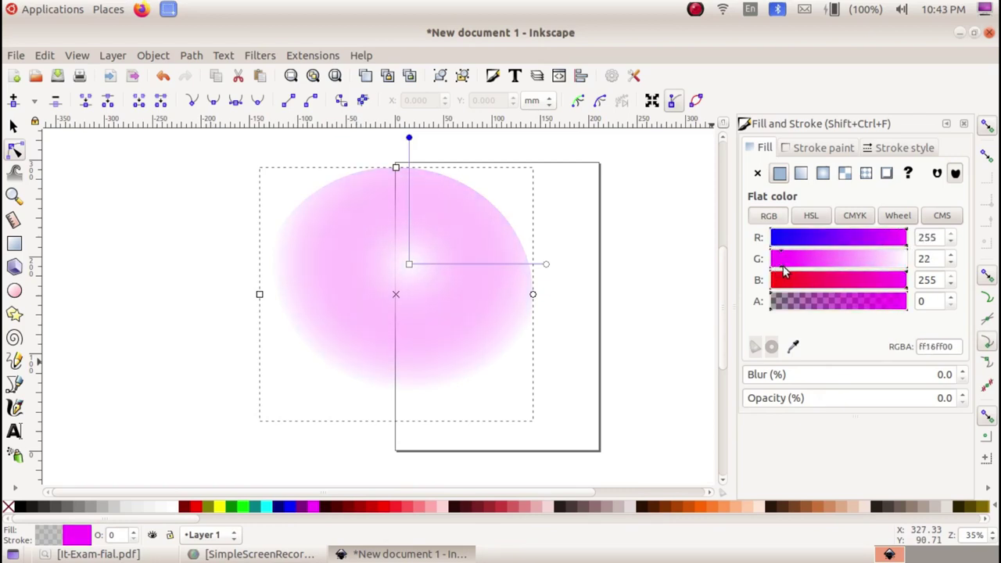
pyautogui.moveTo(785, 269); pyautogui.dragTo(857, 262)
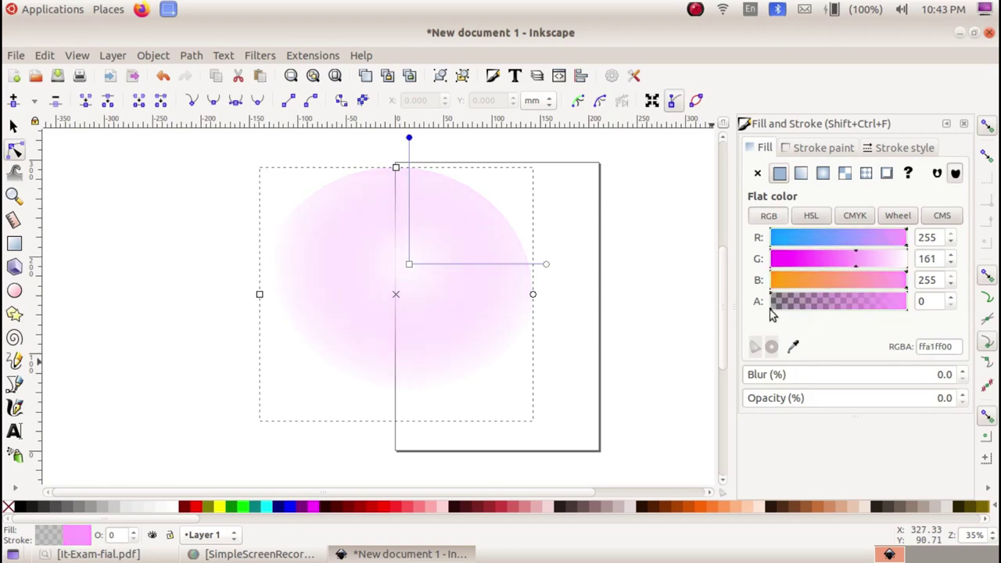
pyautogui.moveTo(771, 311); pyautogui.dragTo(912, 311)
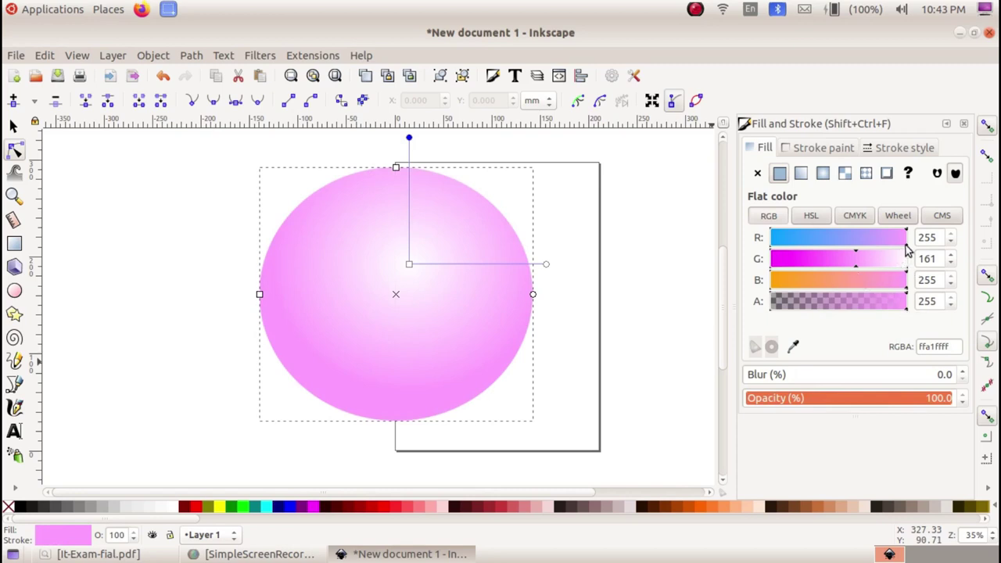
pyautogui.moveTo(903, 237); pyautogui.dragTo(763, 240)
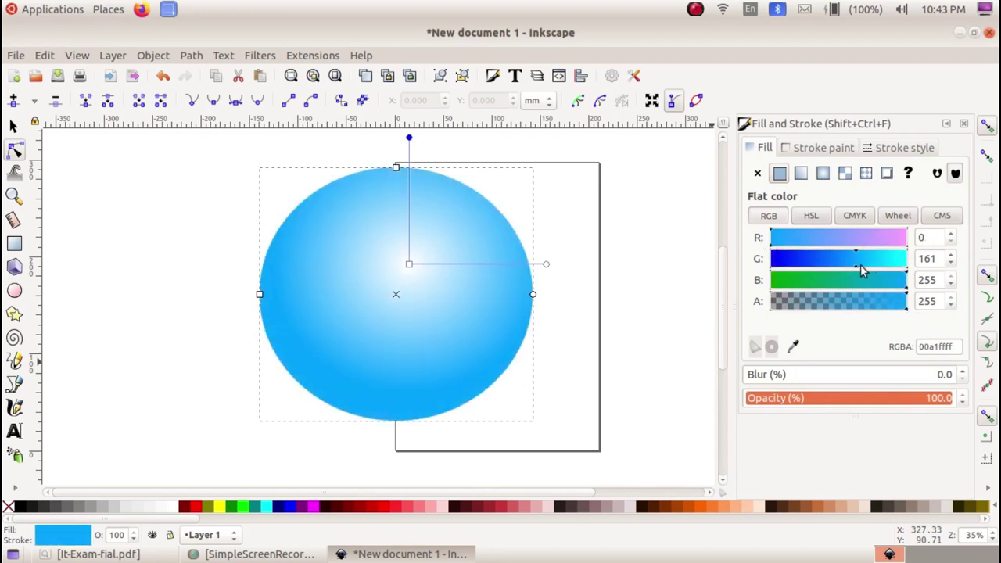
pyautogui.moveTo(856, 266); pyautogui.dragTo(837, 270)
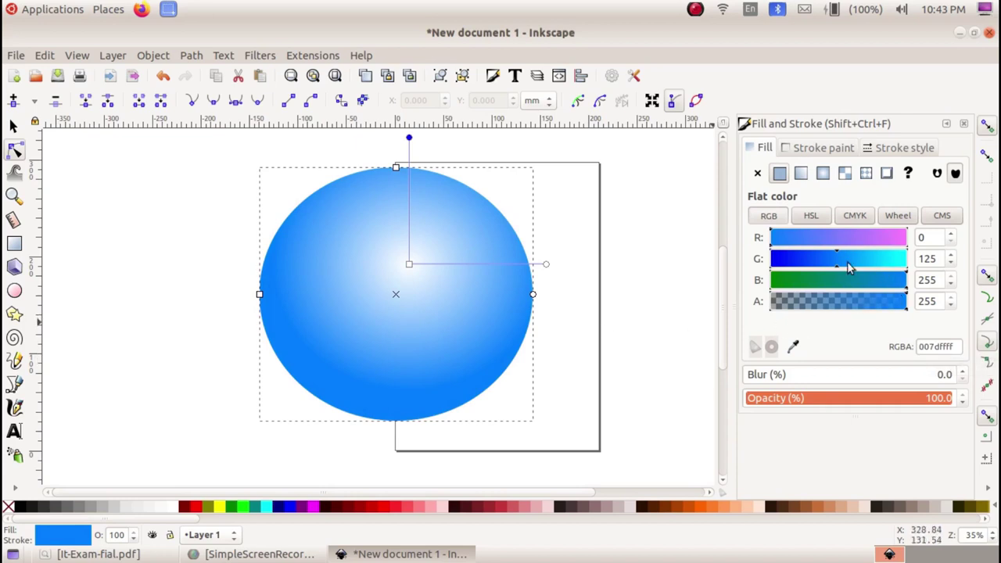
pyautogui.moveTo(836, 270); pyautogui.dragTo(844, 270)
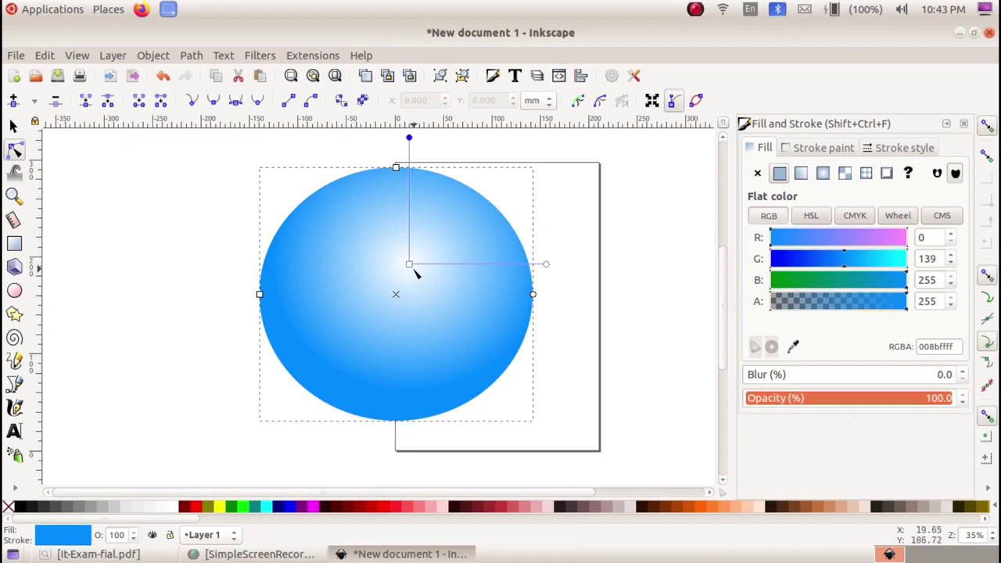
pyautogui.moveTo(409, 264); pyautogui.dragTo(409, 252)
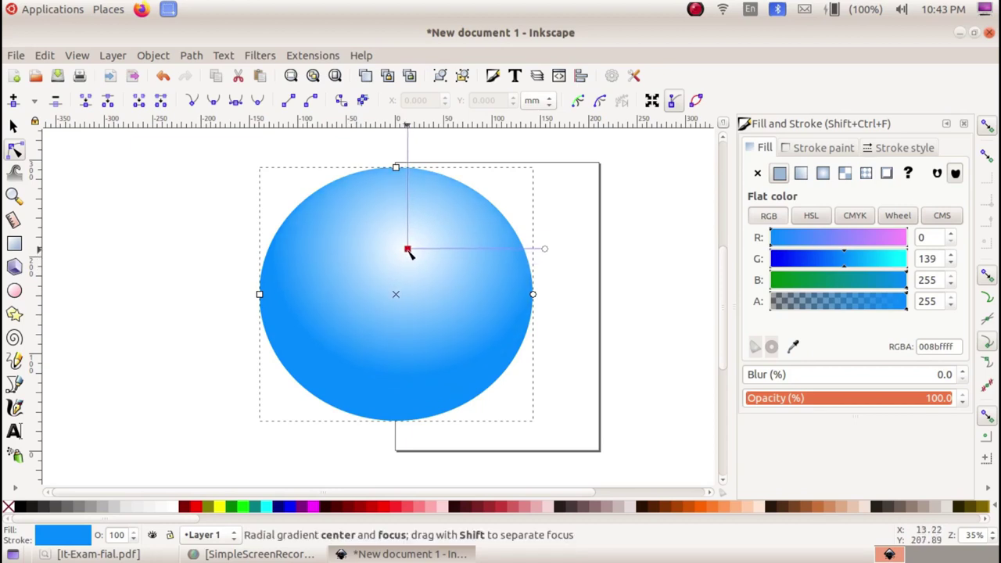
pyautogui.moveTo(544, 249)
pyautogui.mouseDown()
pyautogui.moveTo(565, 250)
pyautogui.moveTo(532, 248)
pyautogui.mouseUp()
pyautogui.click(567, 277)
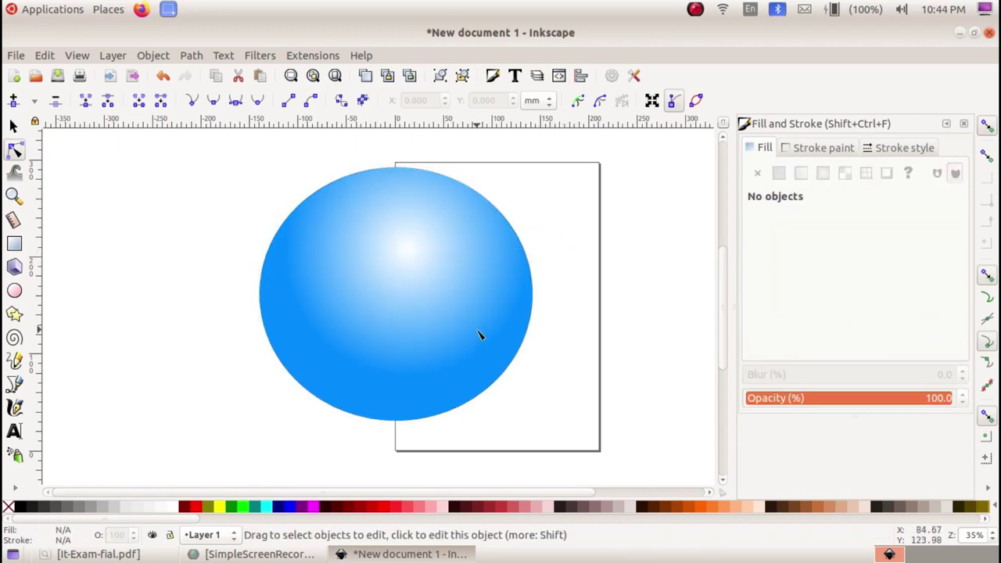
pyautogui.click(405, 314)
pyautogui.click(621, 351)
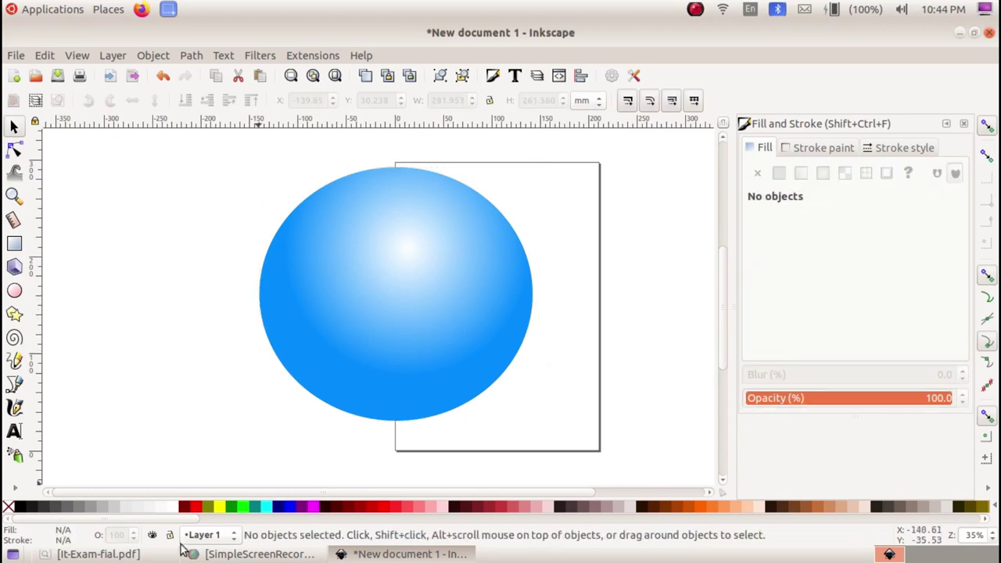
pyautogui.click(157, 554)
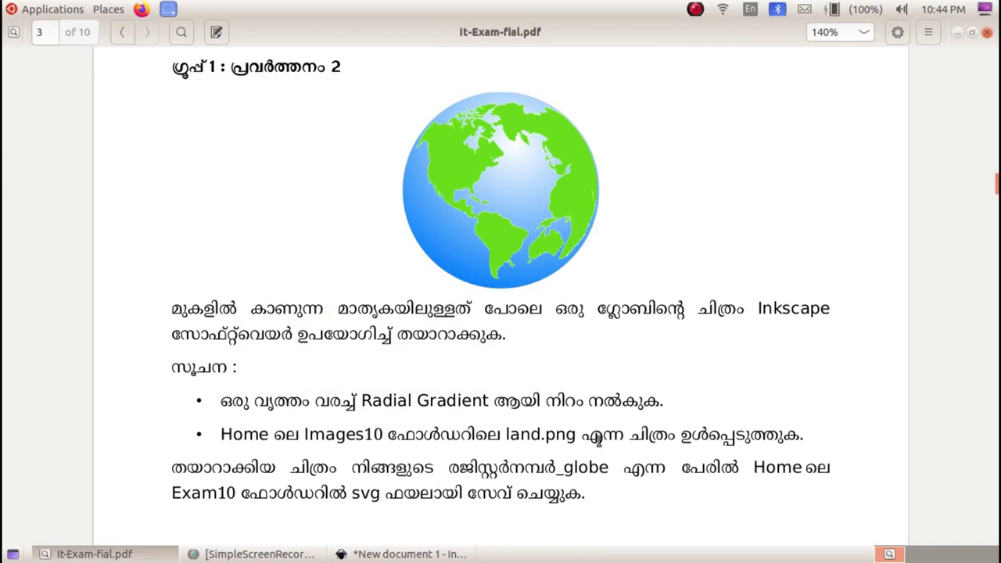
pyautogui.click(150, 552)
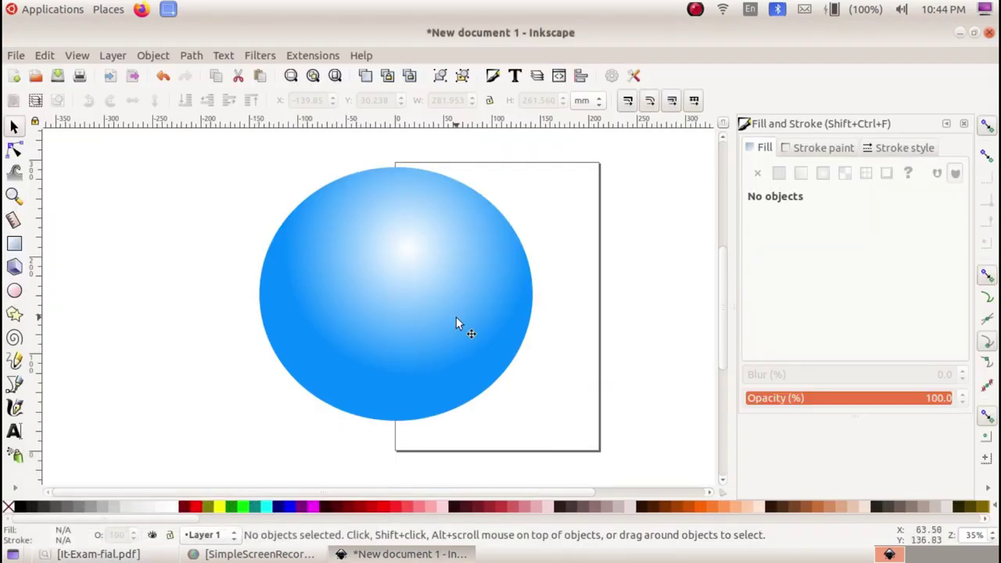
# - Import land.png from the Images10 folder as an embedded image
pyautogui.click(15, 55)
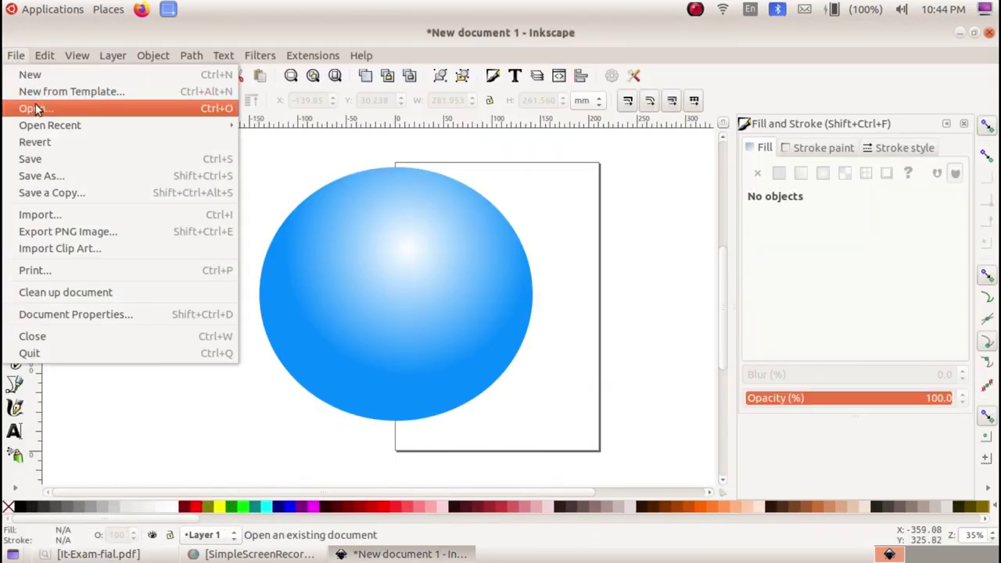
pyautogui.click(100, 216)
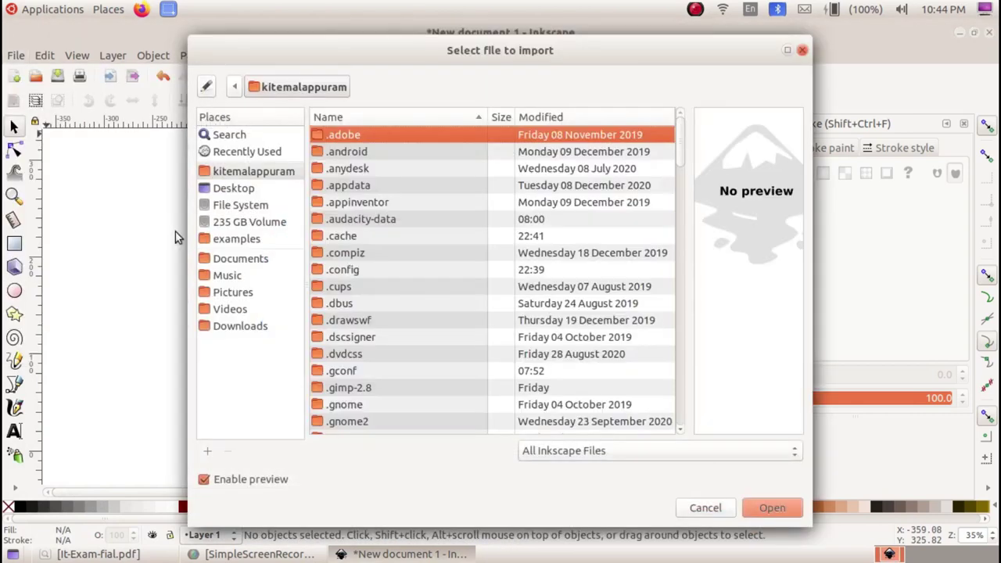
pyautogui.scroll(-3, 385, 263)
pyautogui.scroll(-3, 385, 263)
pyautogui.scroll(-3, 385, 263)
pyautogui.scroll(-2, 385, 263)
pyautogui.scroll(-2, 384, 263)
pyautogui.scroll(-4, 384, 264)
pyautogui.scroll(-3, 385, 264)
pyautogui.scroll(-3, 385, 263)
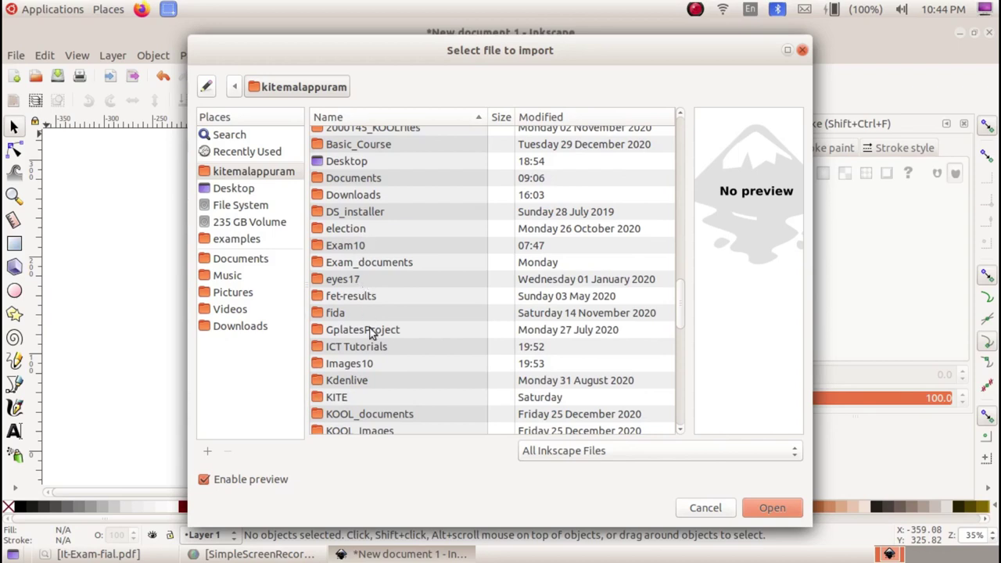
pyautogui.doubleClick(366, 364)
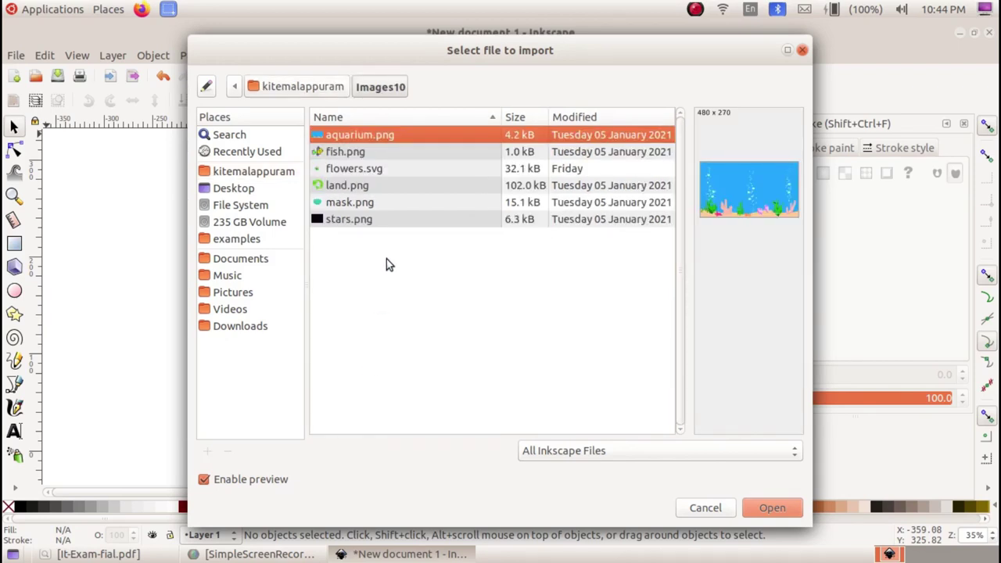
pyautogui.click(367, 189)
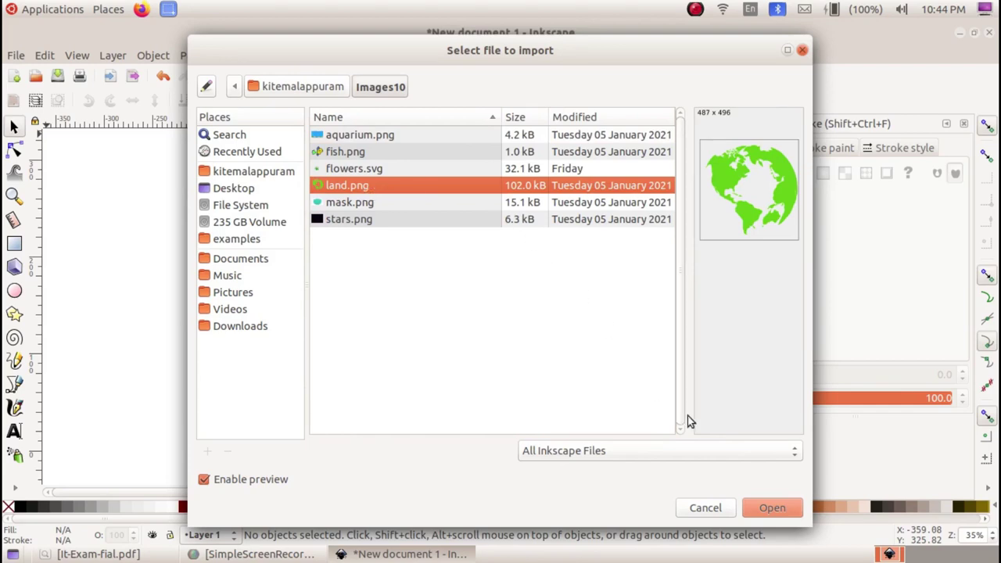
pyautogui.click(766, 501)
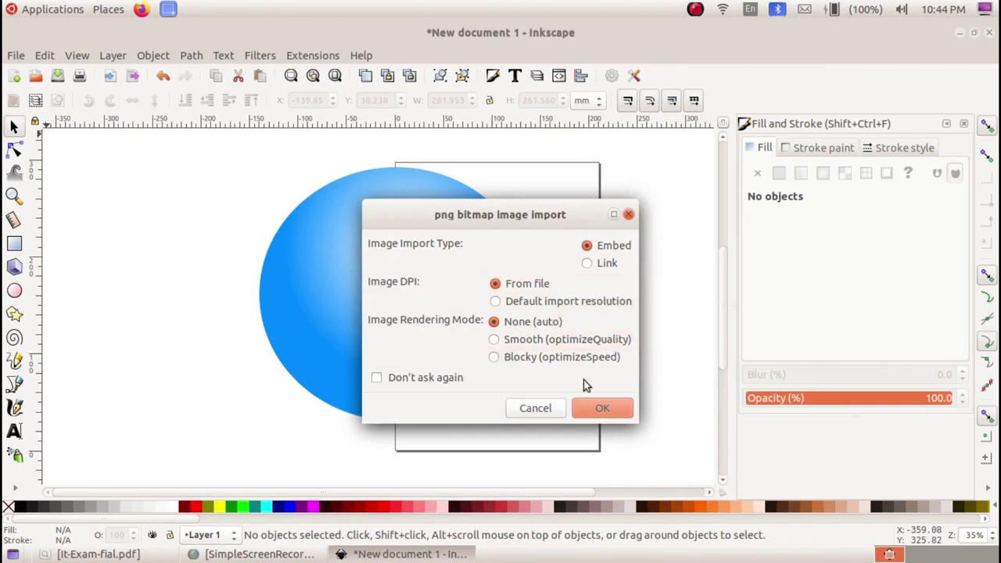
pyautogui.click(605, 405)
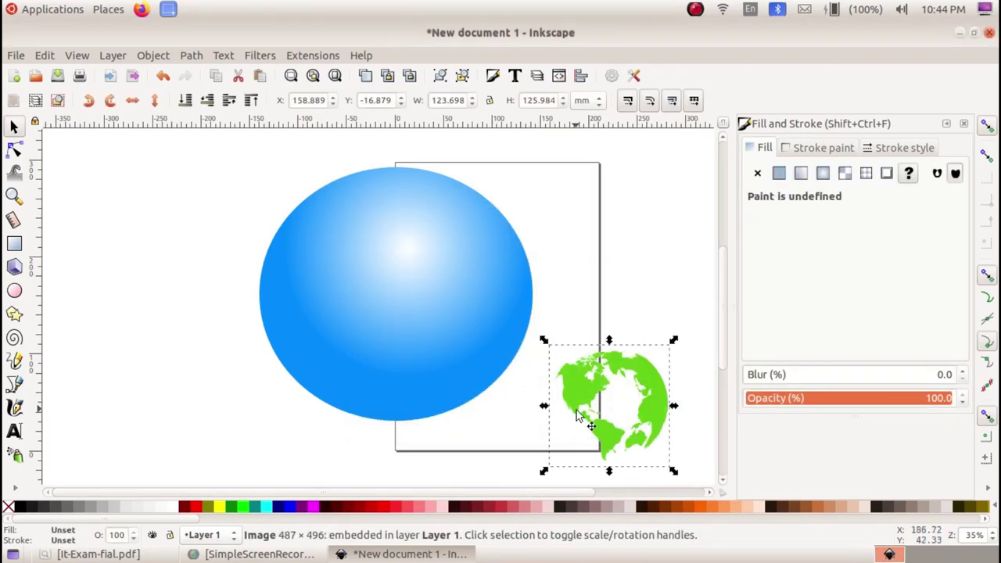
# - Move the continents image onto the circle and scale it proportionally to about 258 × 263 mm
pyautogui.moveTo(599, 389); pyautogui.dragTo(337, 217)
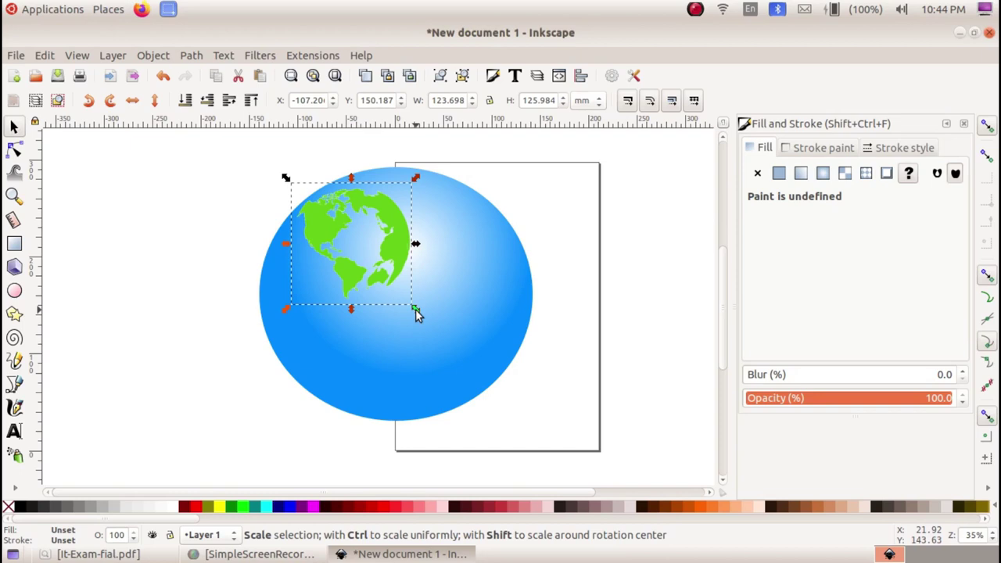
pyautogui.press('ctrl')
pyautogui.moveTo(415, 308); pyautogui.dragTo(561, 436)
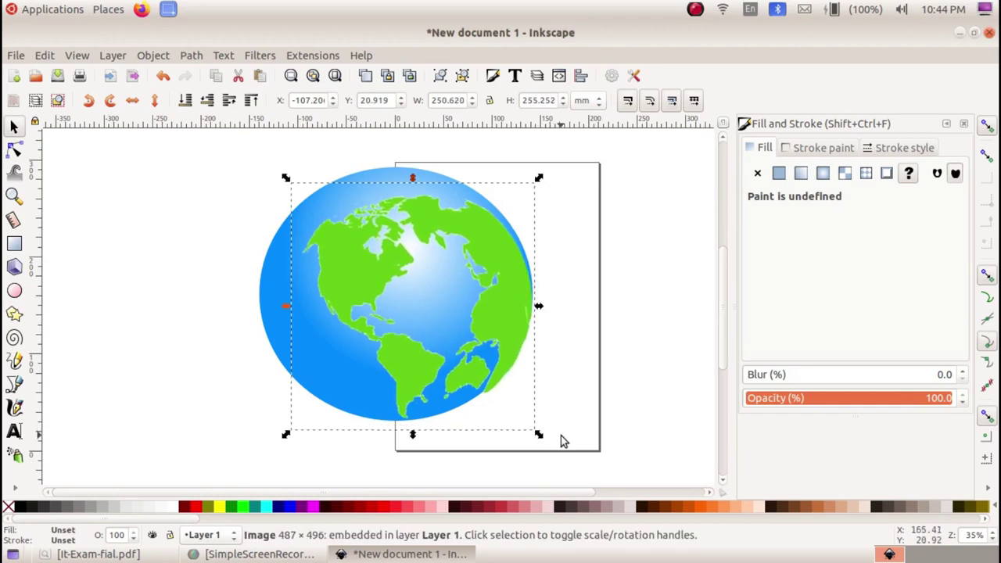
pyautogui.moveTo(402, 286); pyautogui.dragTo(387, 267)
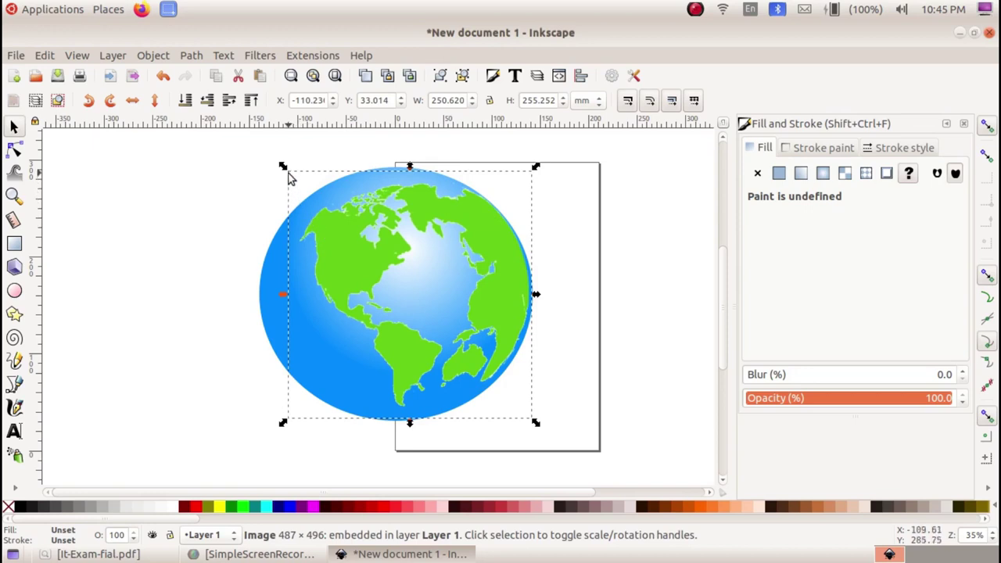
pyautogui.press('ctrl')
pyautogui.moveTo(284, 171); pyautogui.dragTo(264, 164)
# - Raise the gradient circle under the continents and fine-tune the image's position
pyautogui.click(371, 245)
pyautogui.moveTo(370, 240); pyautogui.dragTo(368, 220)
pyautogui.click(625, 293)
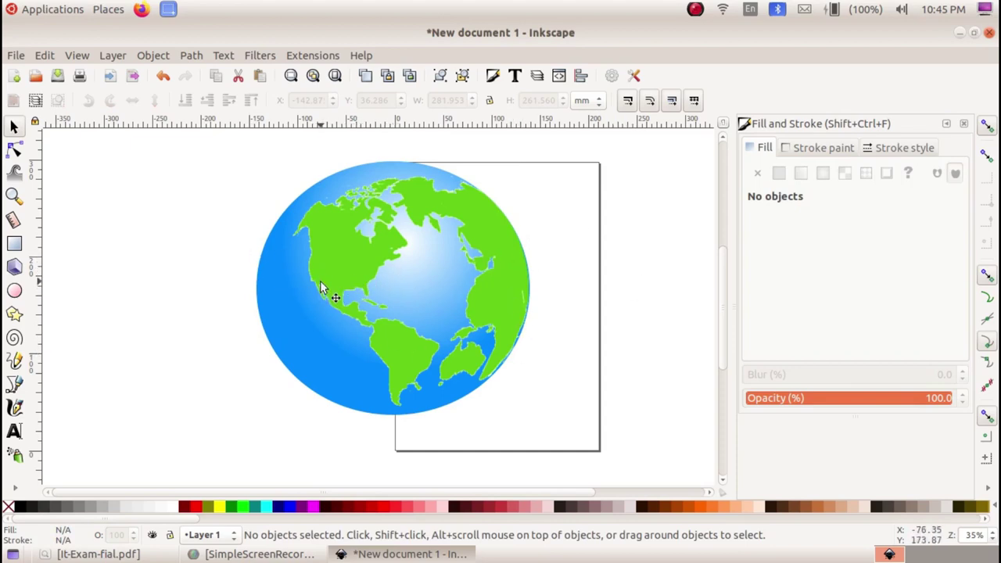
pyautogui.moveTo(338, 277); pyautogui.dragTo(342, 277)
# - Select both the circle and continents image and group them
pyautogui.click(199, 183)
pyautogui.moveTo(192, 143); pyautogui.dragTo(598, 452)
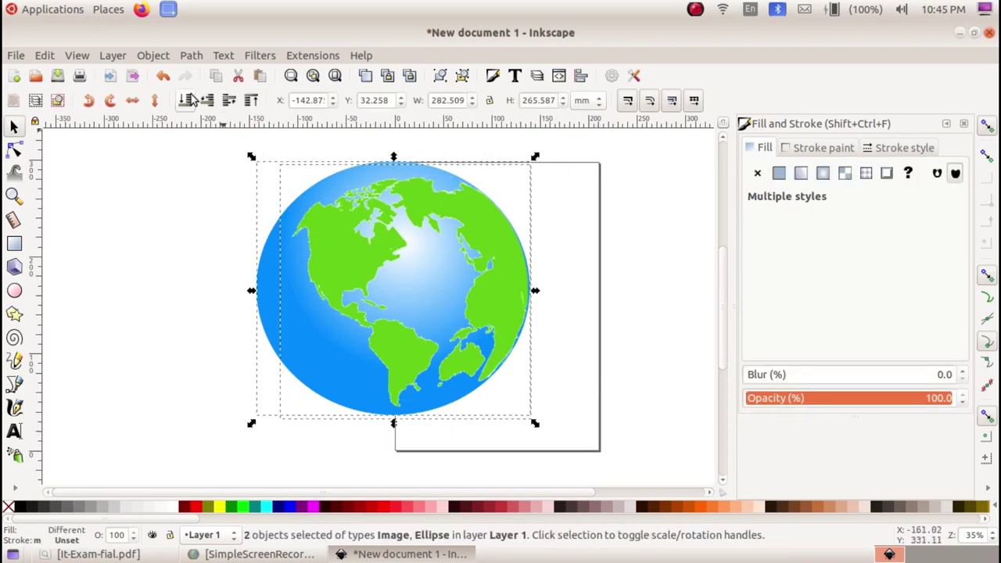
pyautogui.click(155, 57)
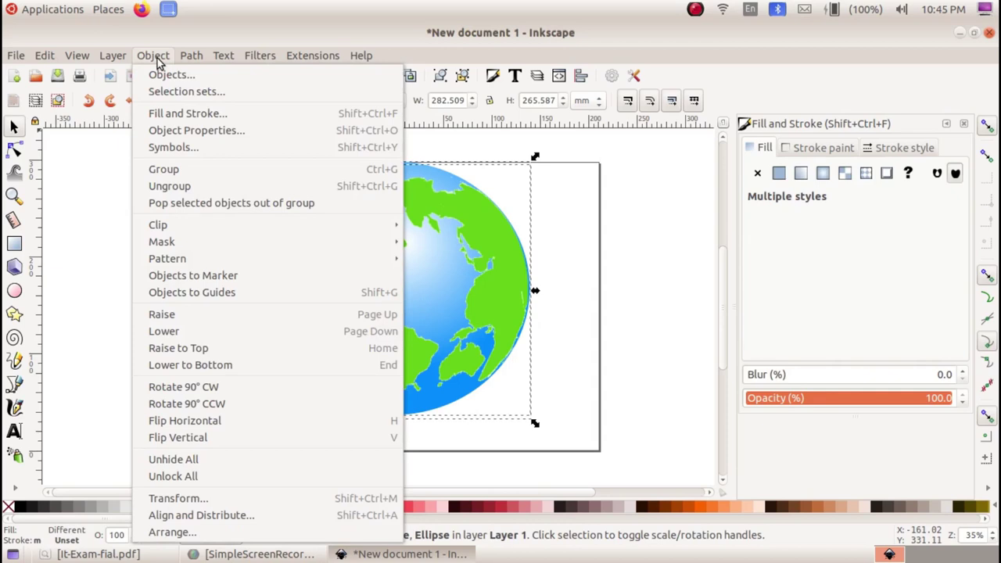
pyautogui.click(193, 170)
pyautogui.click(620, 301)
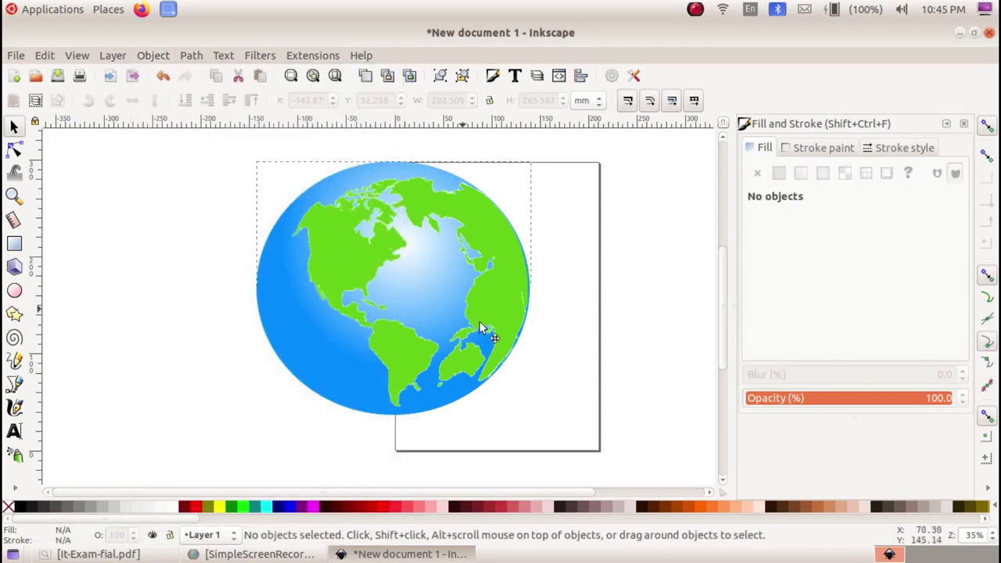
# - Shrink the globe group to about 226.6 × 223.3 mm and shift it right and down
pyautogui.moveTo(483, 329); pyautogui.dragTo(479, 341)
pyautogui.moveTo(531, 431); pyautogui.dragTo(482, 398)
pyautogui.moveTo(356, 278); pyautogui.dragTo(386, 301)
pyautogui.click(543, 326)
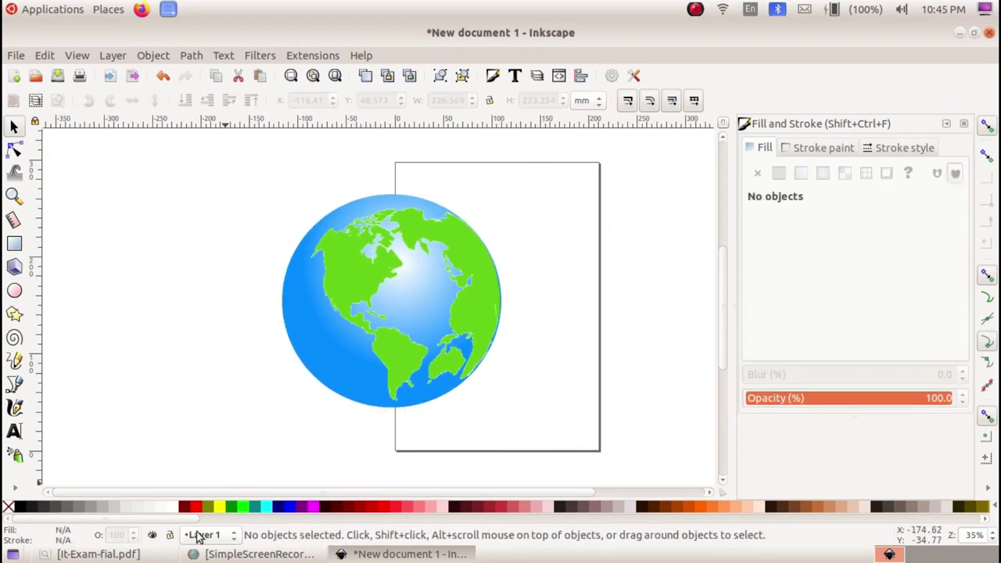
pyautogui.click(92, 553)
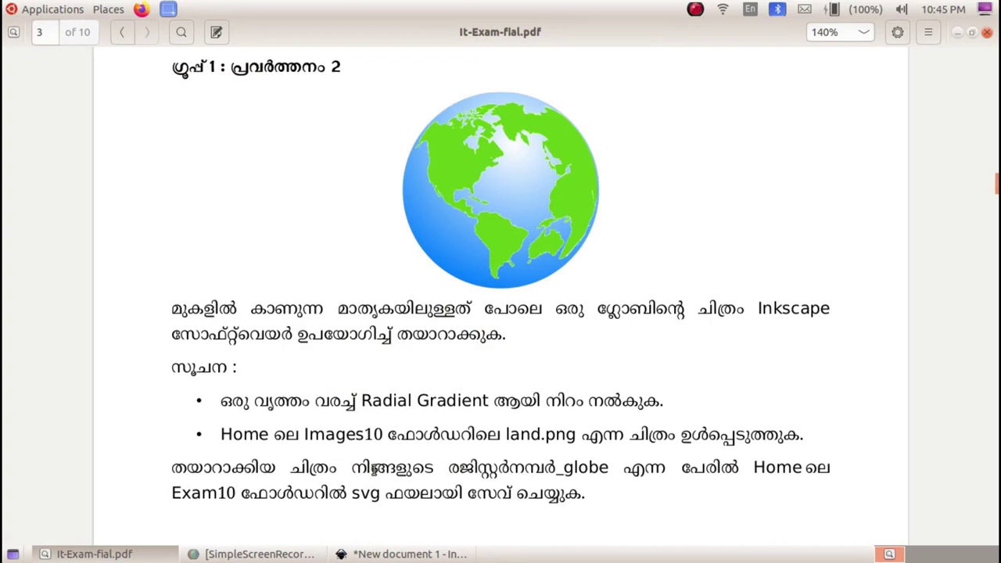
pyautogui.click(406, 553)
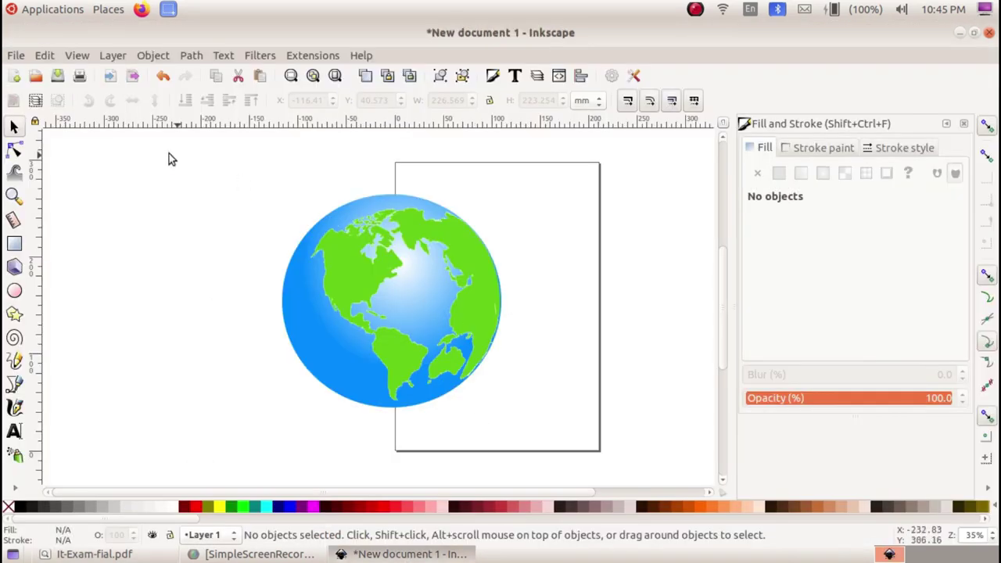
pyautogui.click(15, 55)
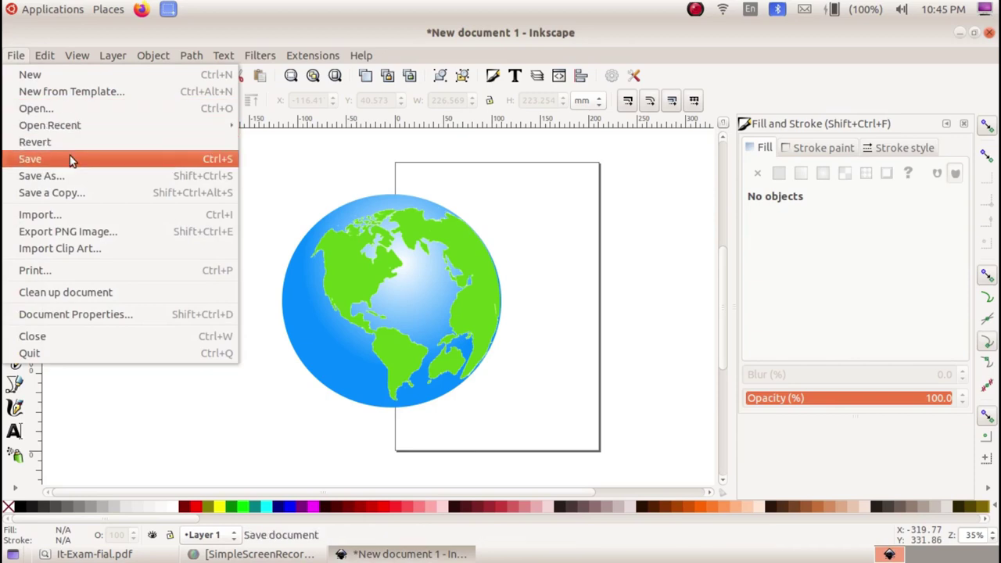
# - Save the drawing under the name 200145_glob into the Exam10 folder
pyautogui.click(67, 159)
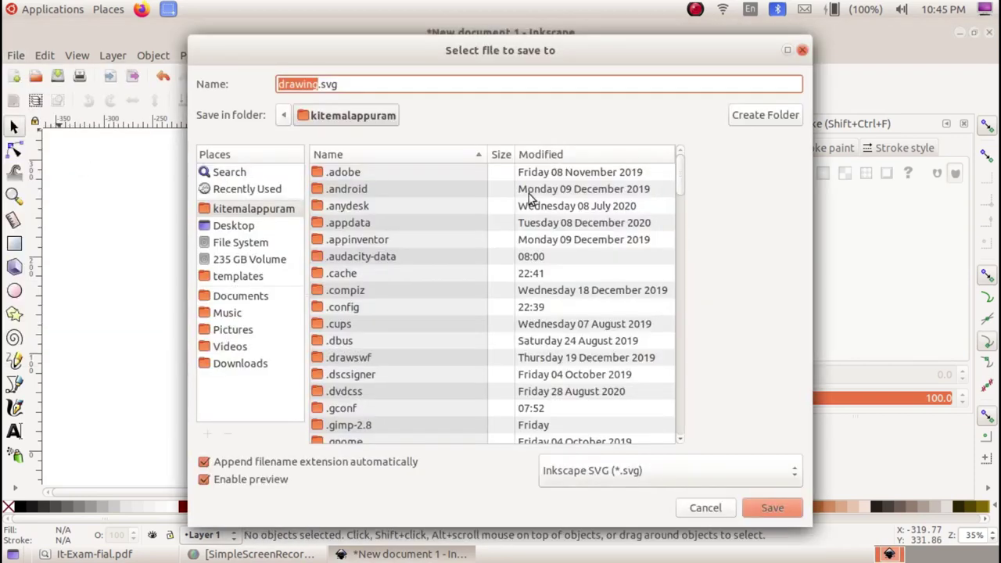
pyautogui.moveTo(319, 85); pyautogui.dragTo(277, 84)
pyautogui.write('200145_glob')
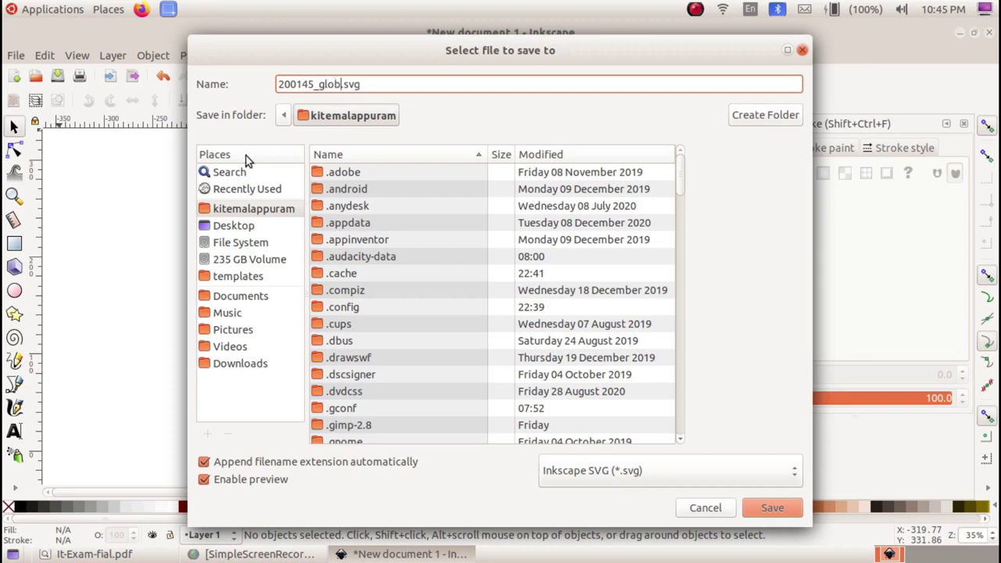
pyautogui.scroll(-4, 423, 344)
pyautogui.scroll(-3, 400, 336)
pyautogui.scroll(-5, 400, 336)
pyautogui.scroll(-4, 401, 336)
pyautogui.scroll(-5, 401, 334)
pyautogui.scroll(-5, 401, 334)
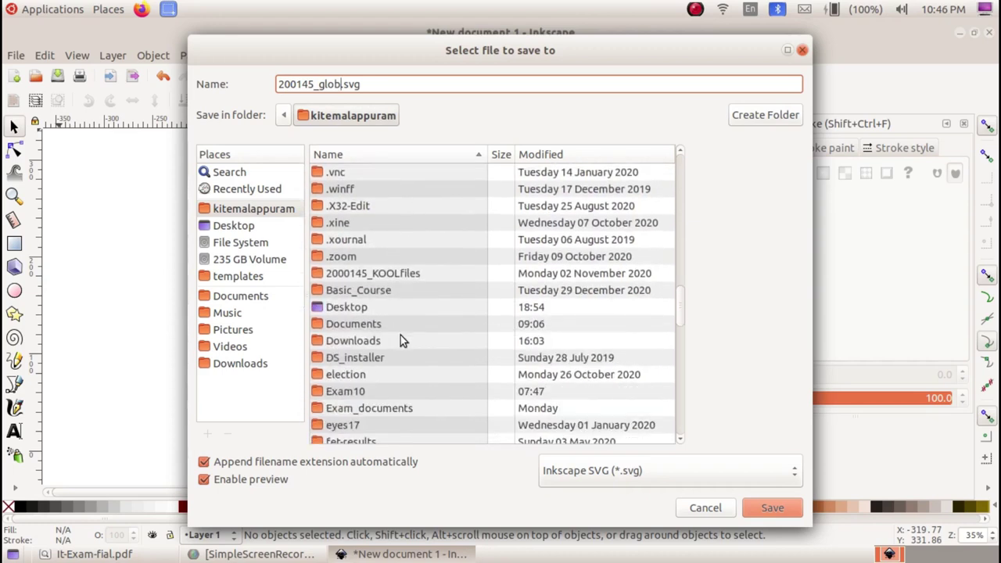
pyautogui.scroll(-3, 401, 335)
pyautogui.doubleClick(351, 316)
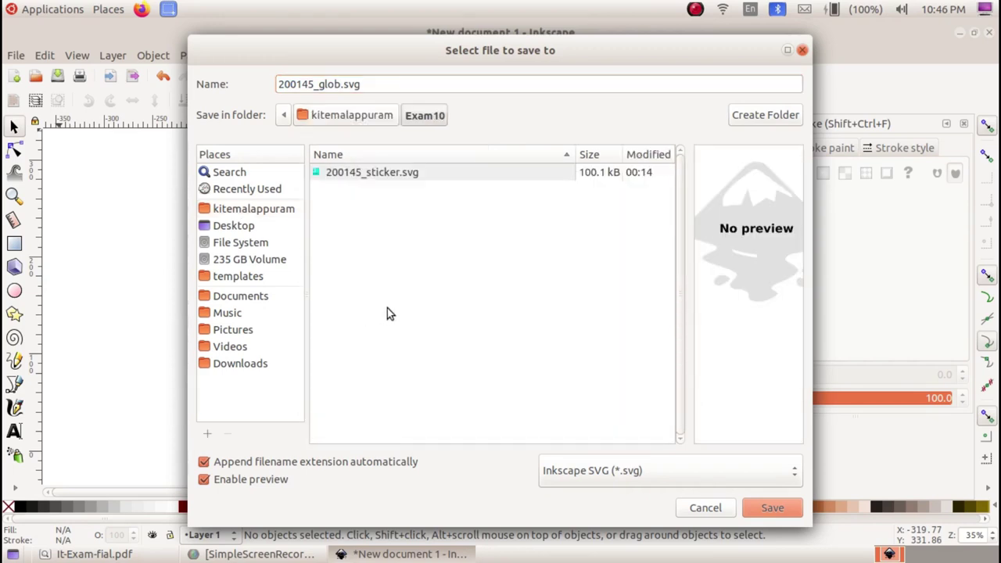
pyautogui.click(772, 509)
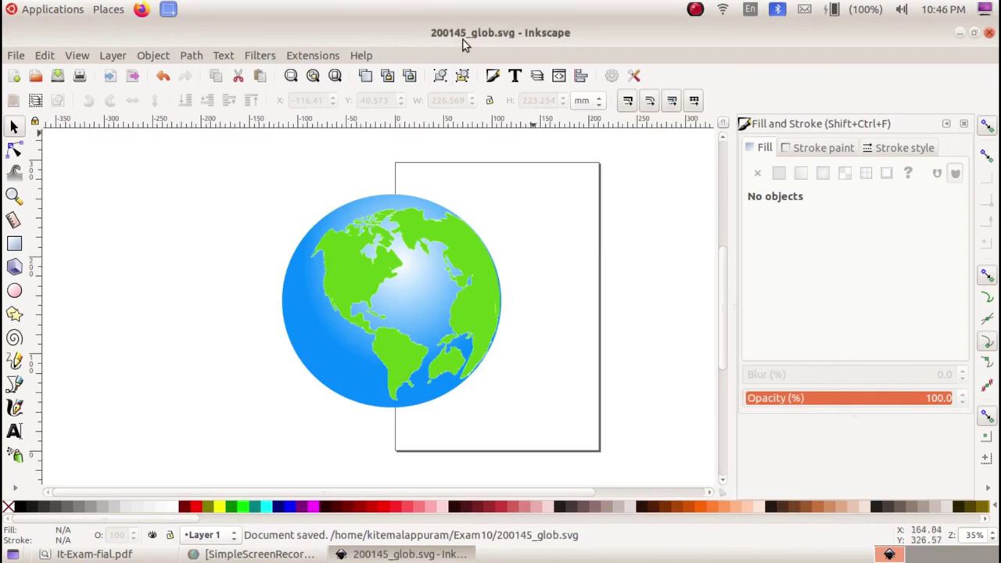
# - Minimize Inkscape and the PDF viewer, then confirm 200145_glob.svg (140.7 kB) appears in Home/Exam10
pyautogui.click(959, 33)
pyautogui.click(959, 33)
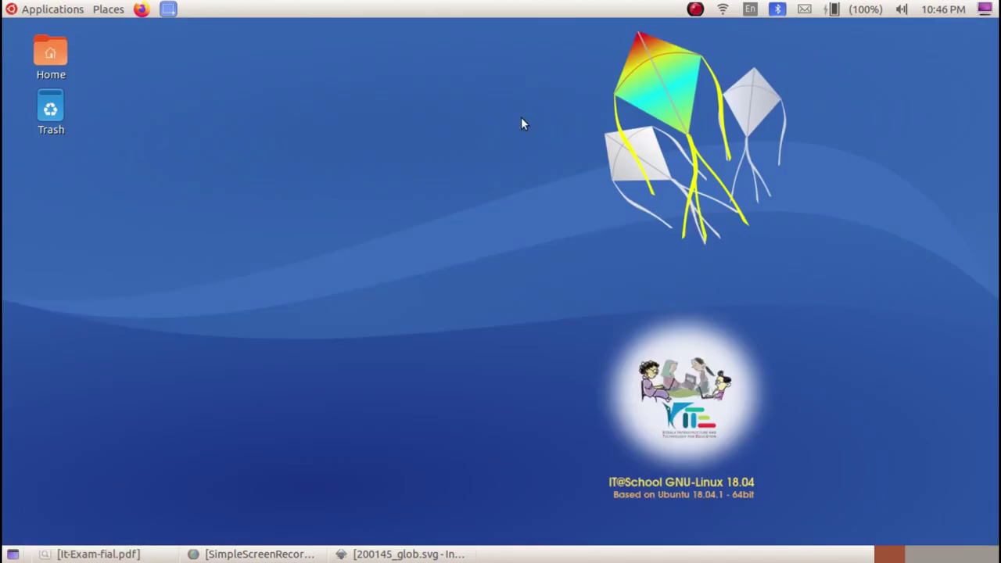
pyautogui.doubleClick(41, 51)
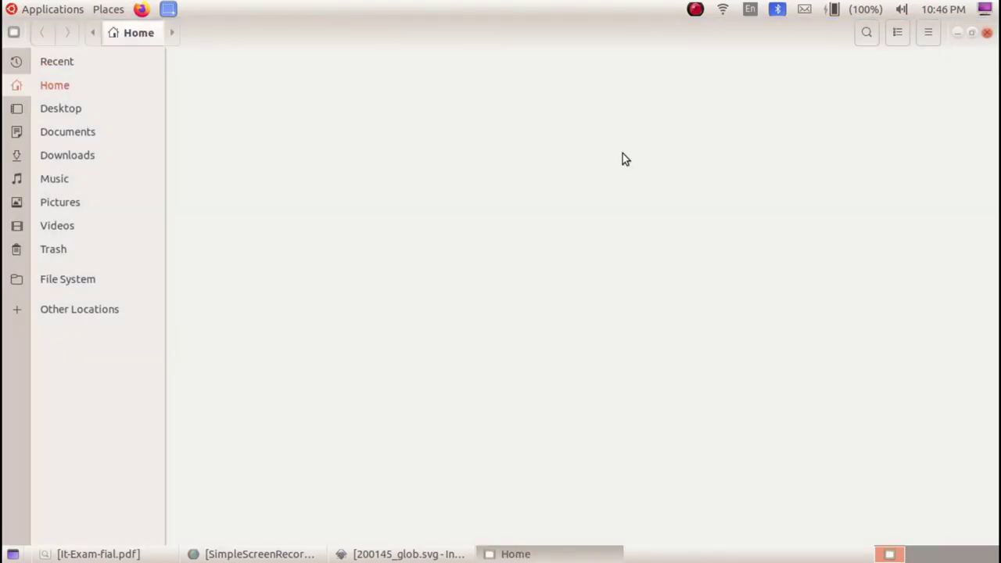
pyautogui.doubleClick(673, 78)
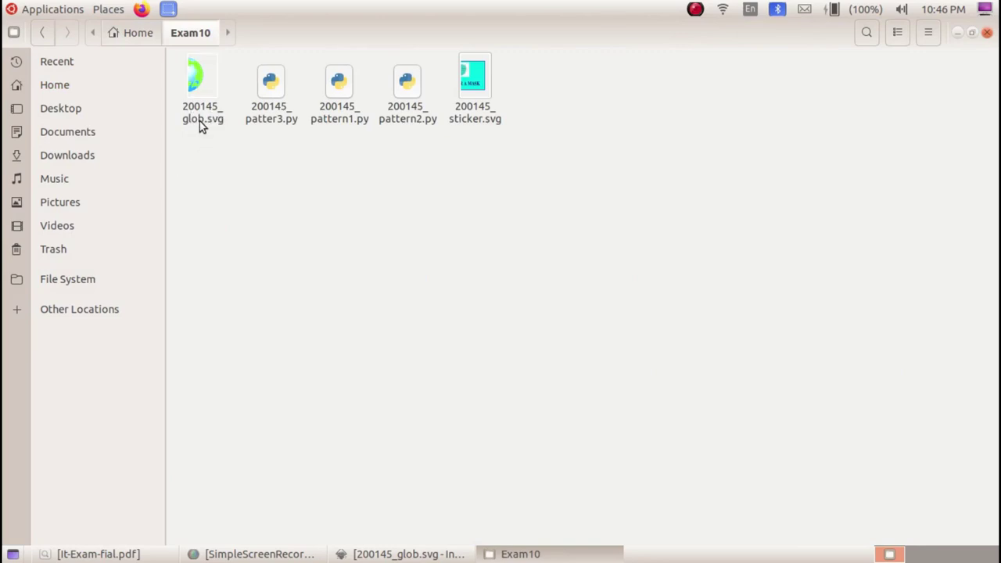
pyautogui.click(199, 94)
pyautogui.click(344, 208)
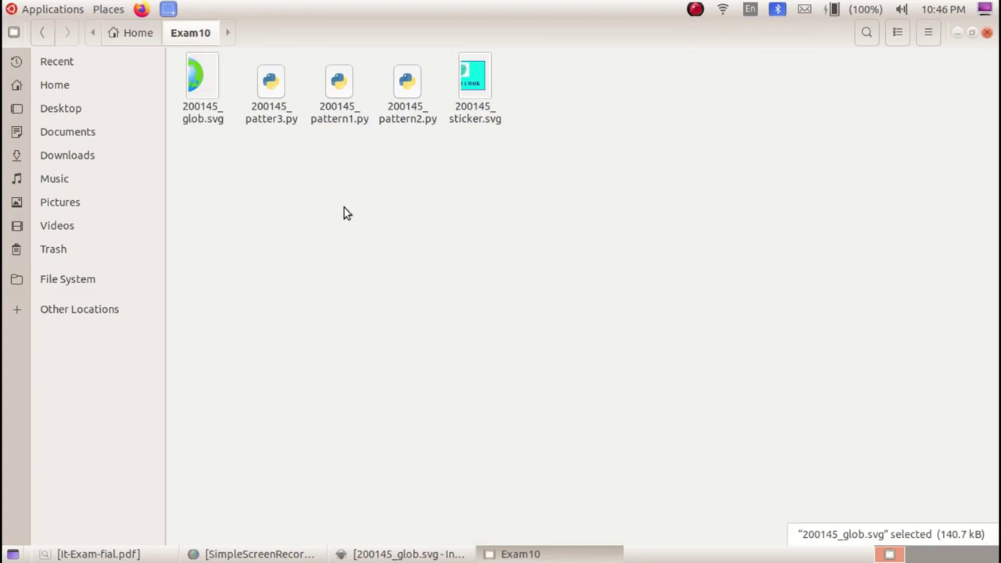